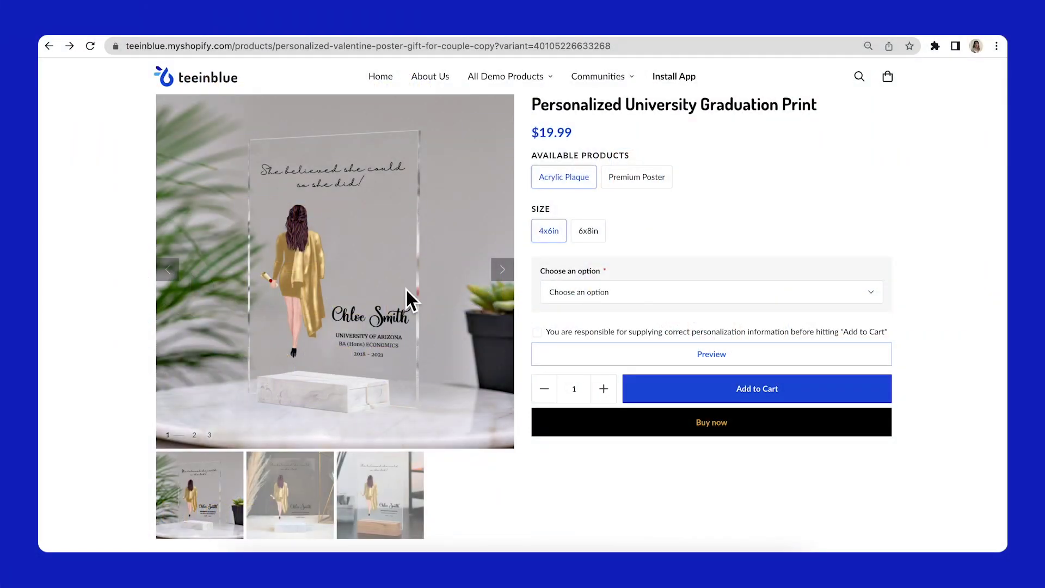
Step: Choose Woman as the figure in the plaque's option dropdown
click(645, 299)
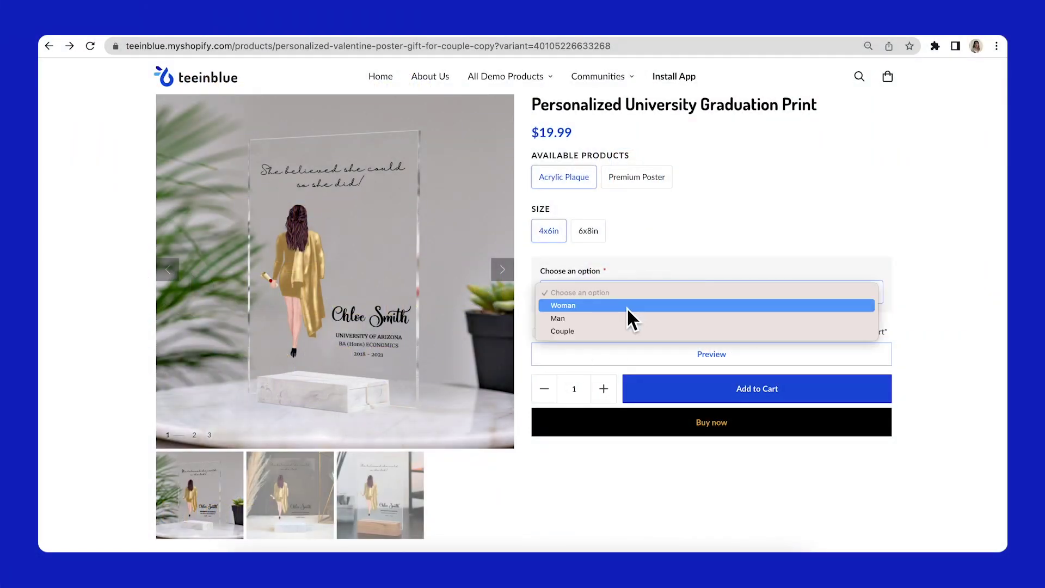
click(627, 306)
scroll(738, 325, down, 1)
scroll(739, 329, up, 1)
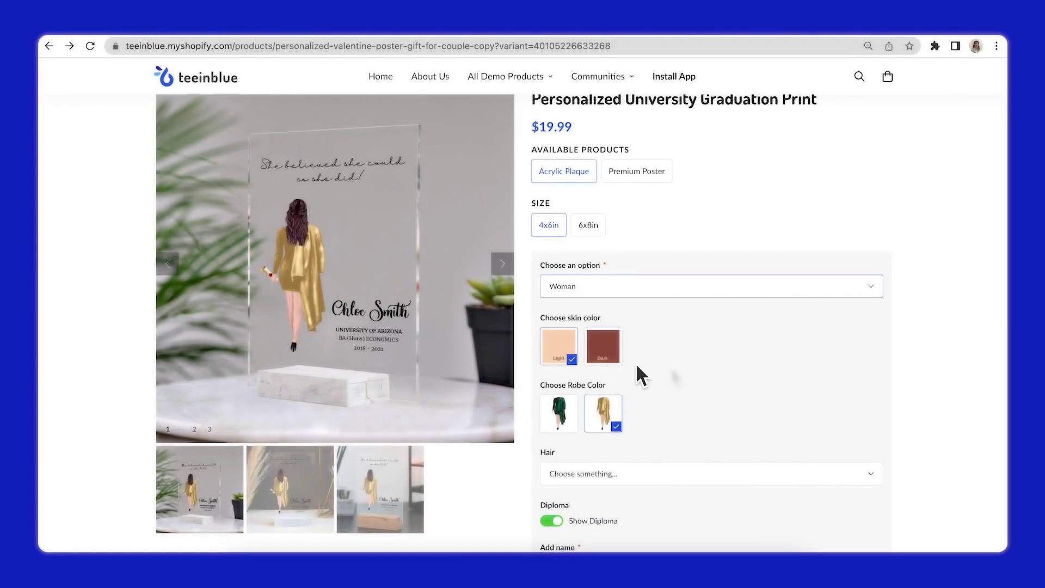
Step: Try skin and robe swatches, ending on Dark skin with the green robe
click(613, 354)
click(559, 352)
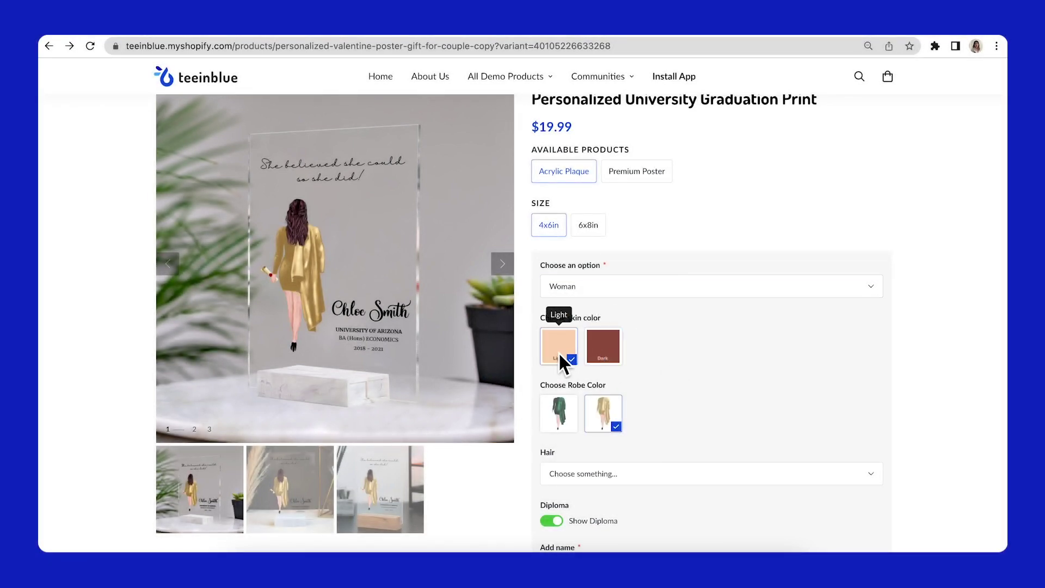
click(606, 355)
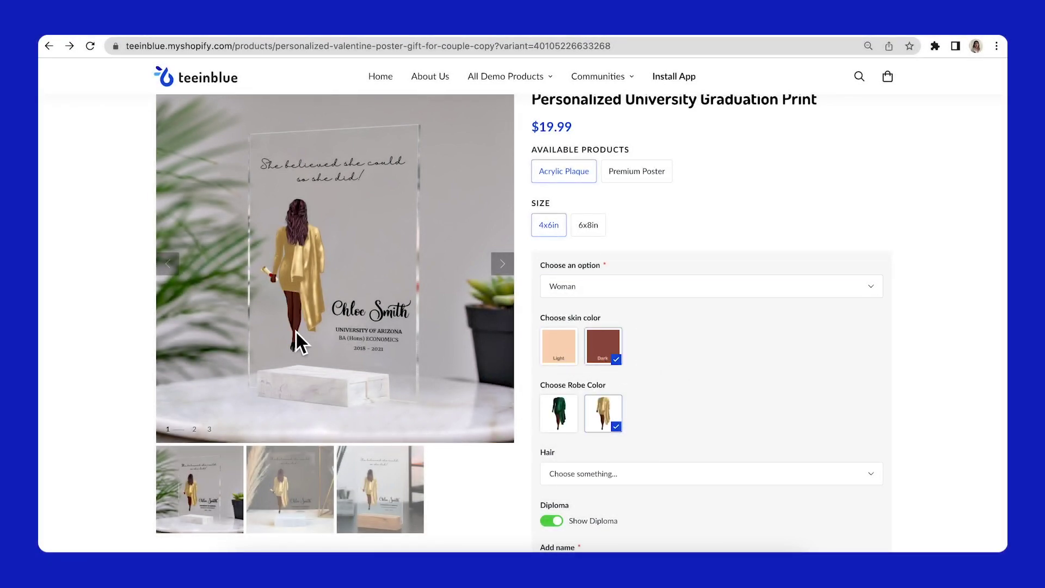
click(556, 351)
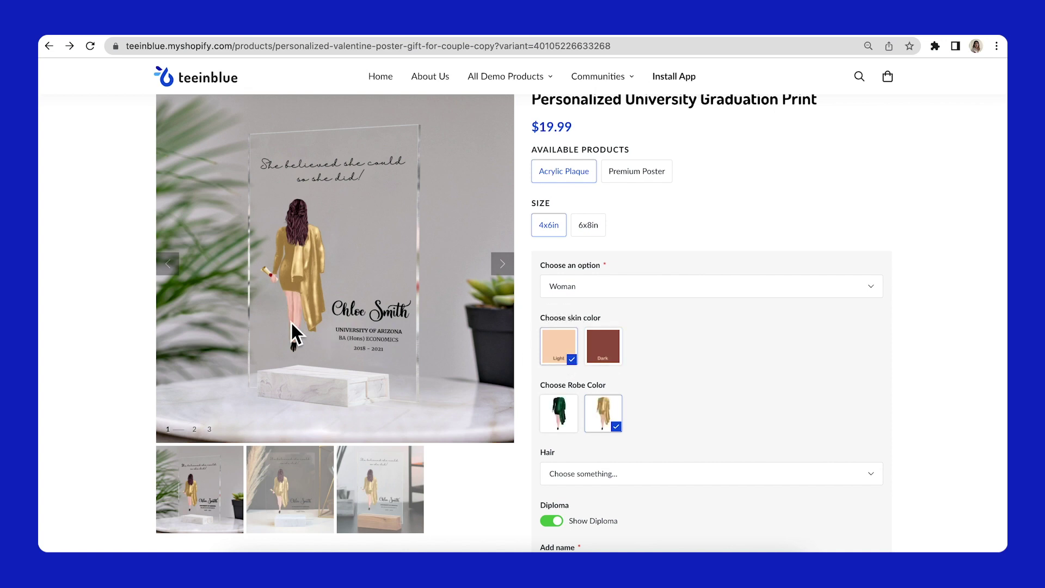
click(558, 418)
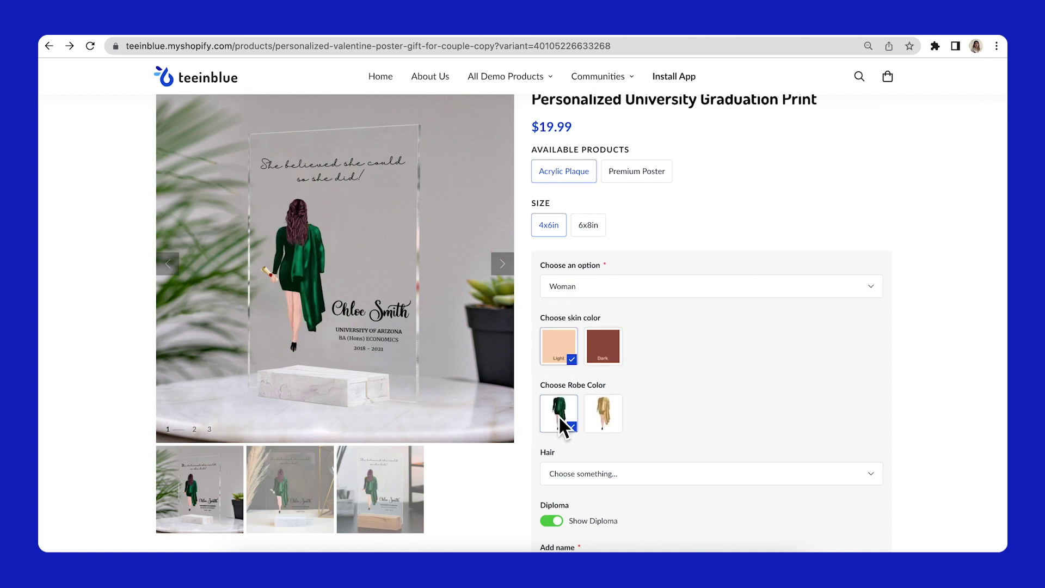
click(610, 417)
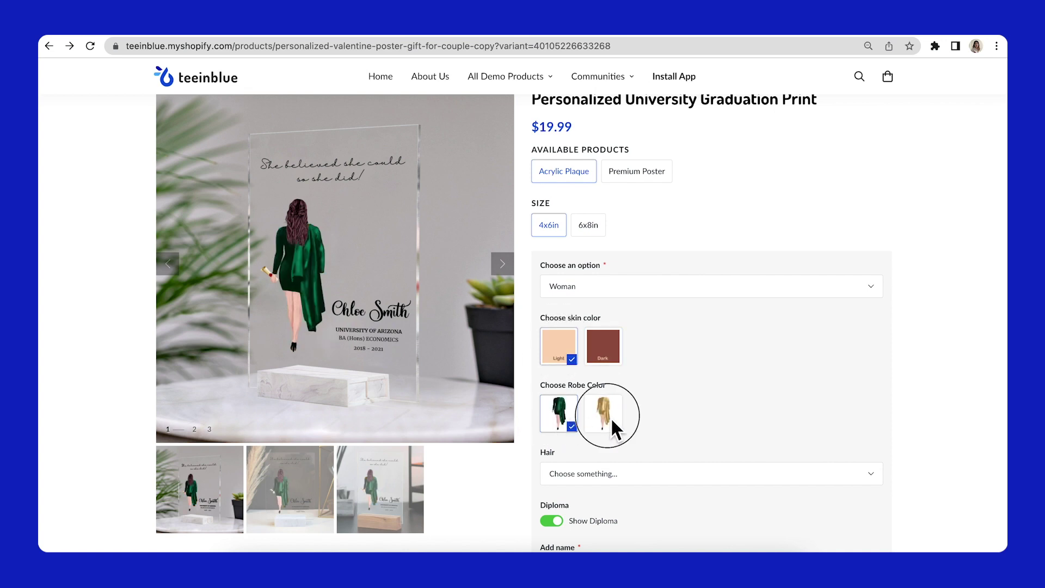
click(608, 355)
click(565, 416)
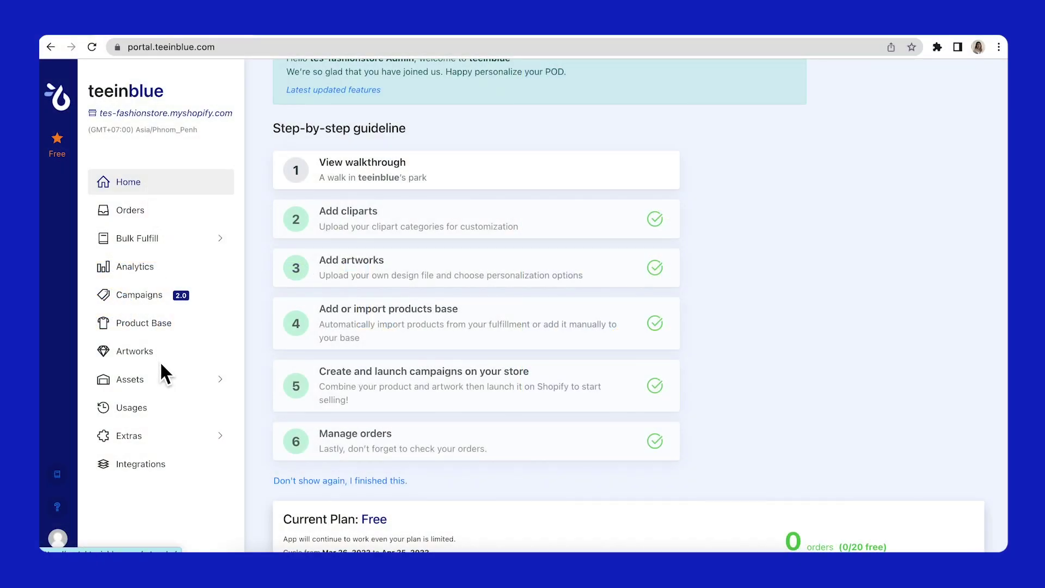
Step: Create a Skin Color additional-option category displayed as Thumbnail Images
click(169, 375)
scroll(177, 389, down, 1)
click(182, 404)
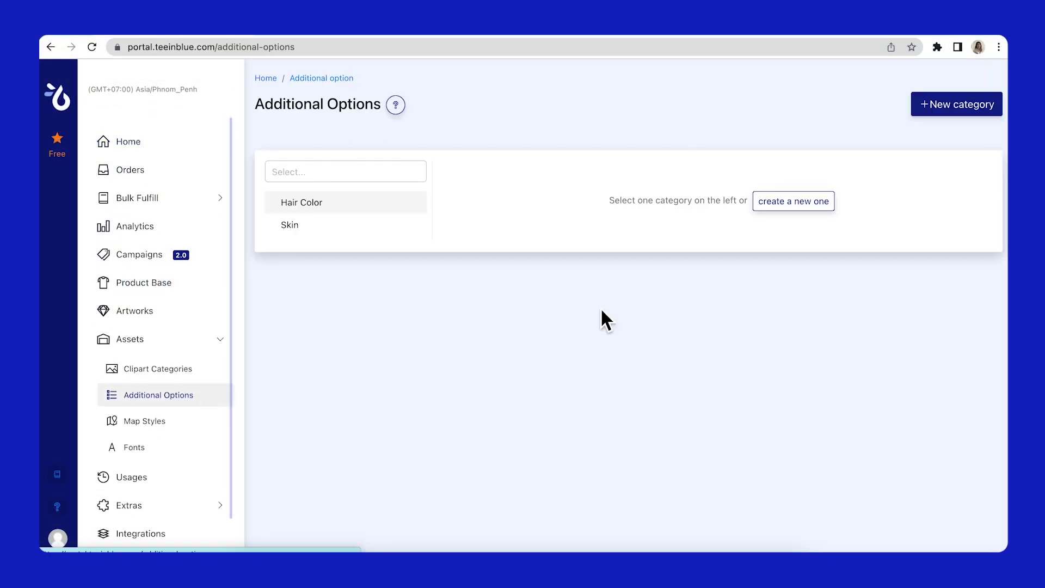
click(956, 106)
click(590, 214)
text(Skin Color)
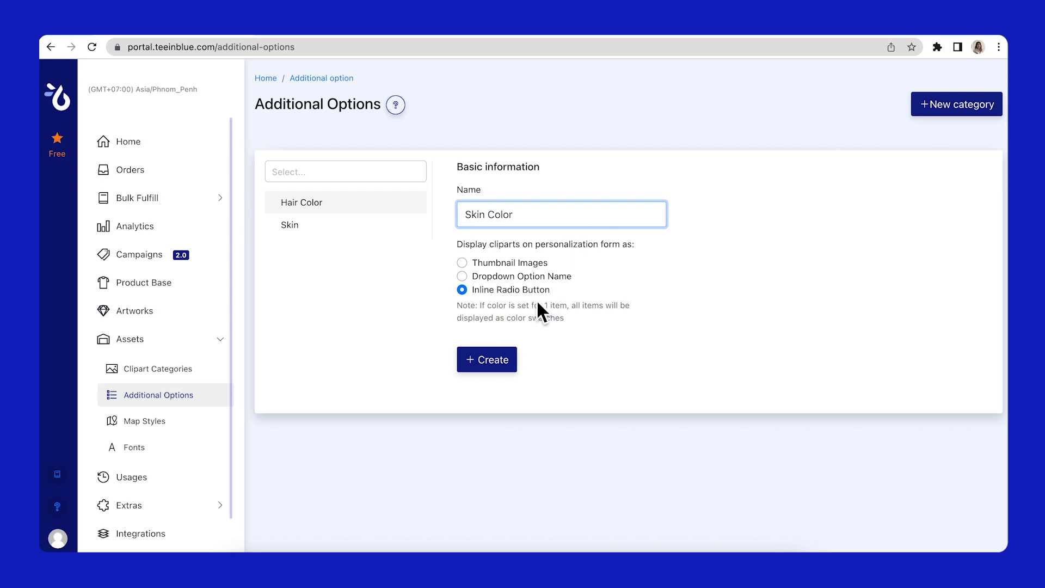
click(522, 263)
click(486, 410)
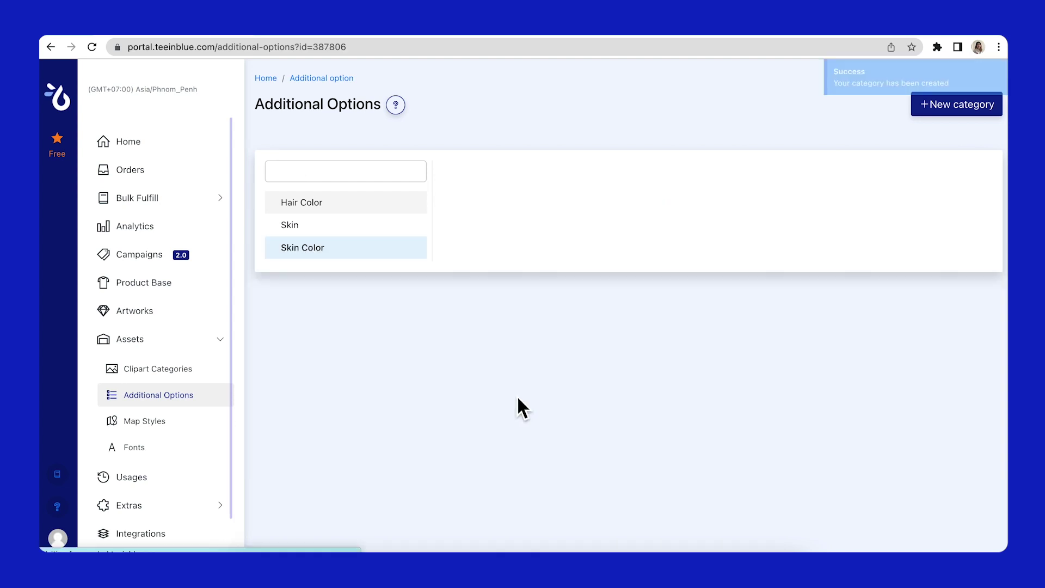
Step: Add Light and Dark items to the Skin Color category
click(792, 207)
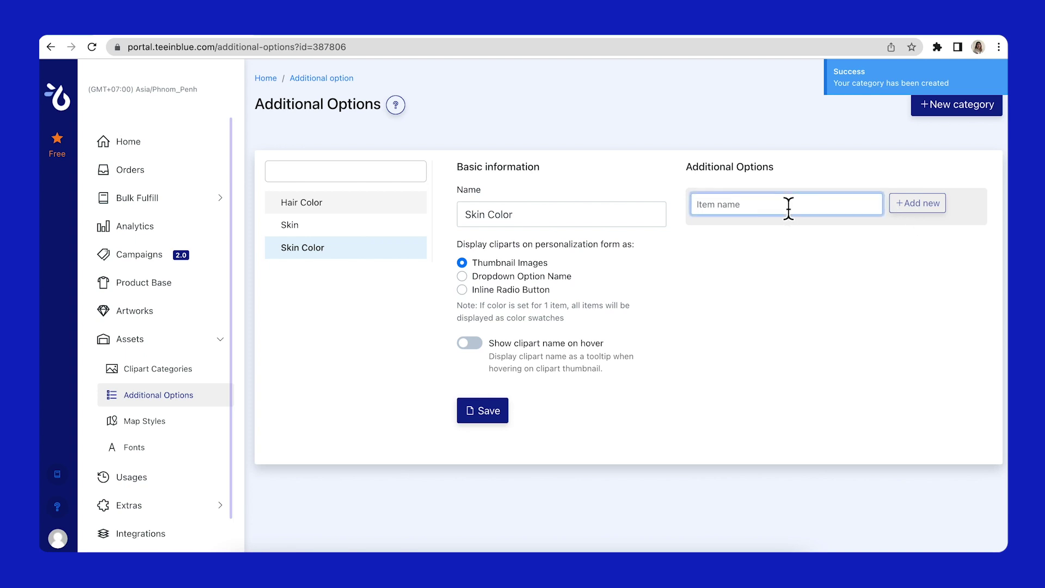
text(Light)
click(921, 206)
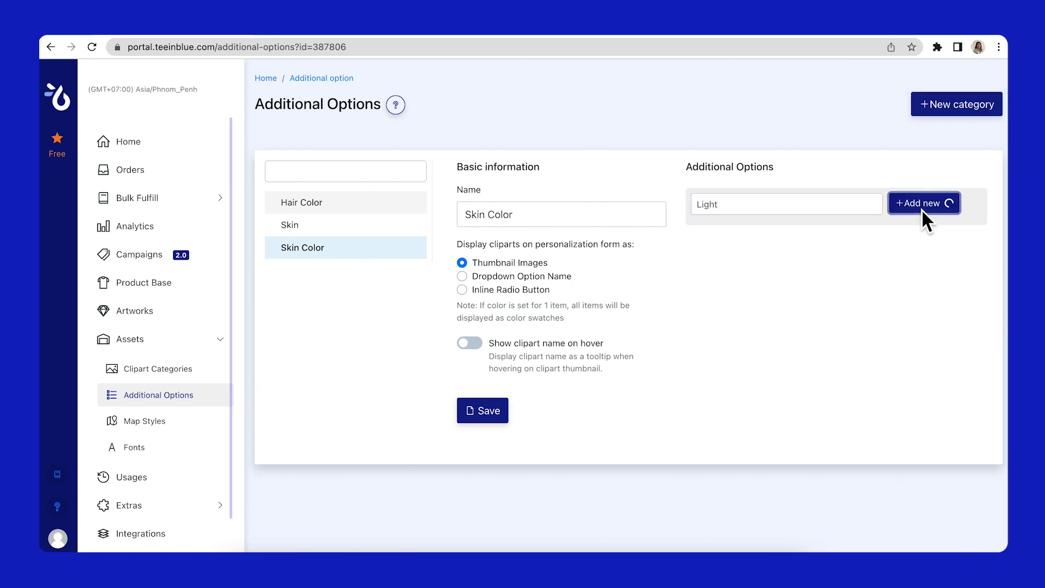
click(826, 211)
text(Dark)
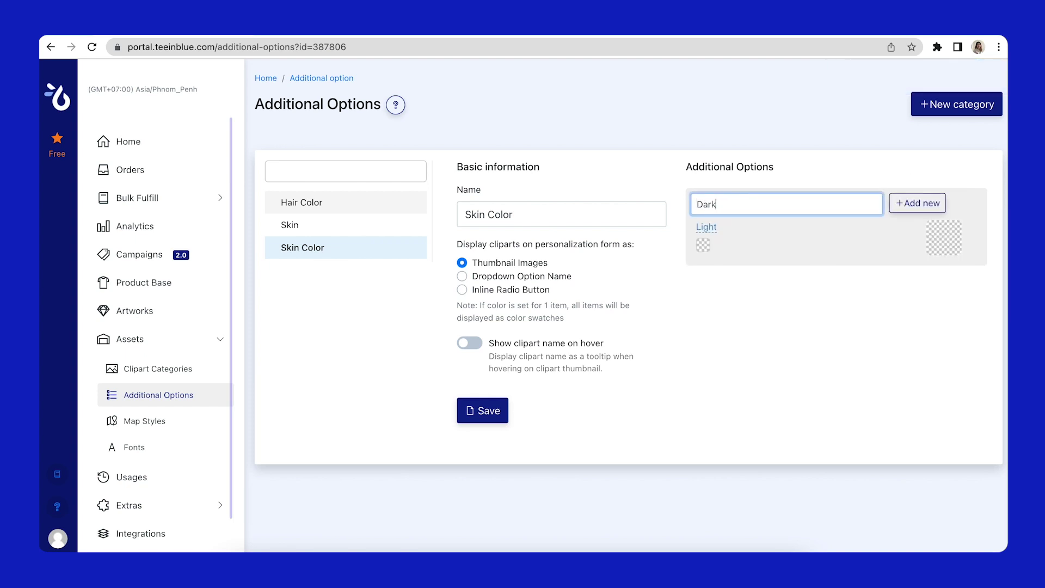
click(912, 212)
Step: Upload light.png and dark.png as the Light and Dark item thumbnails
mouse_move(947, 243)
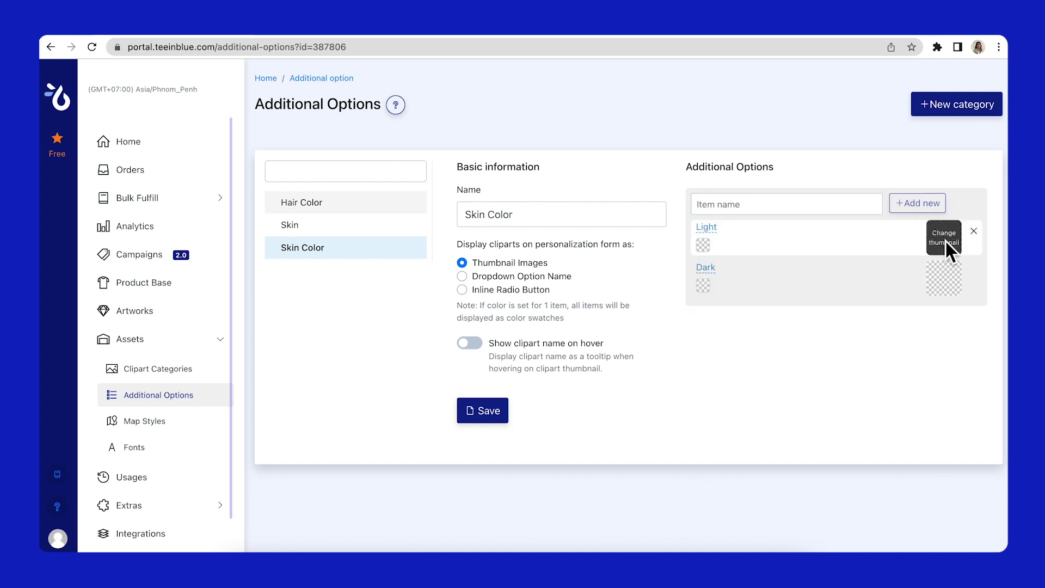
click(945, 240)
click(472, 221)
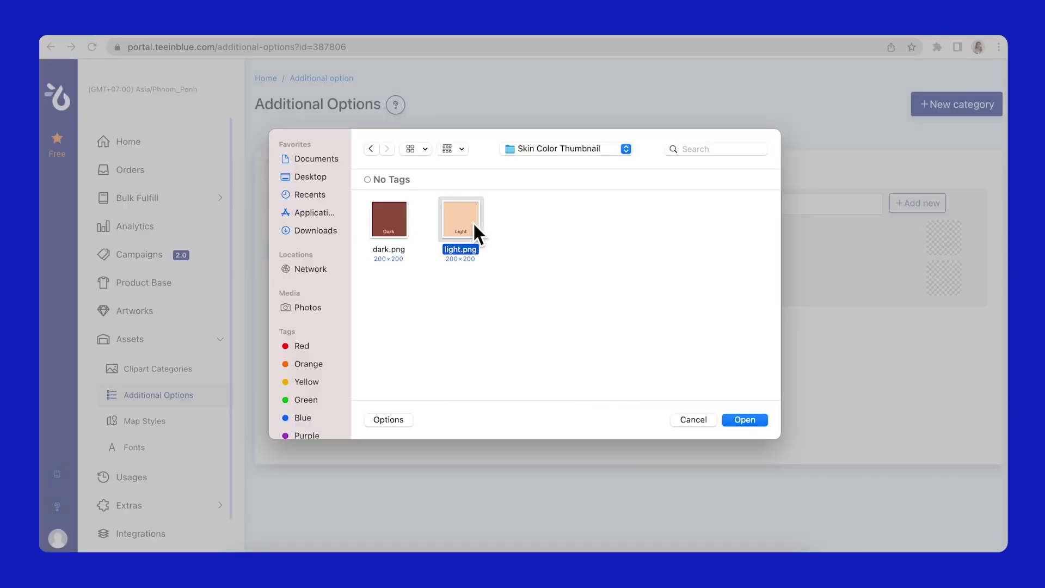
click(748, 425)
mouse_move(944, 294)
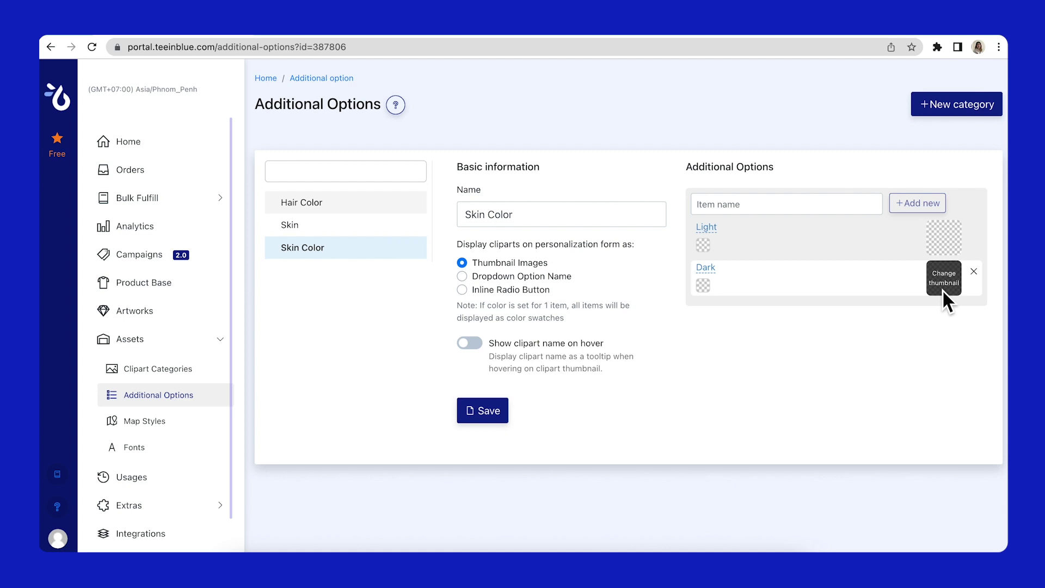
click(943, 290)
click(380, 220)
click(745, 420)
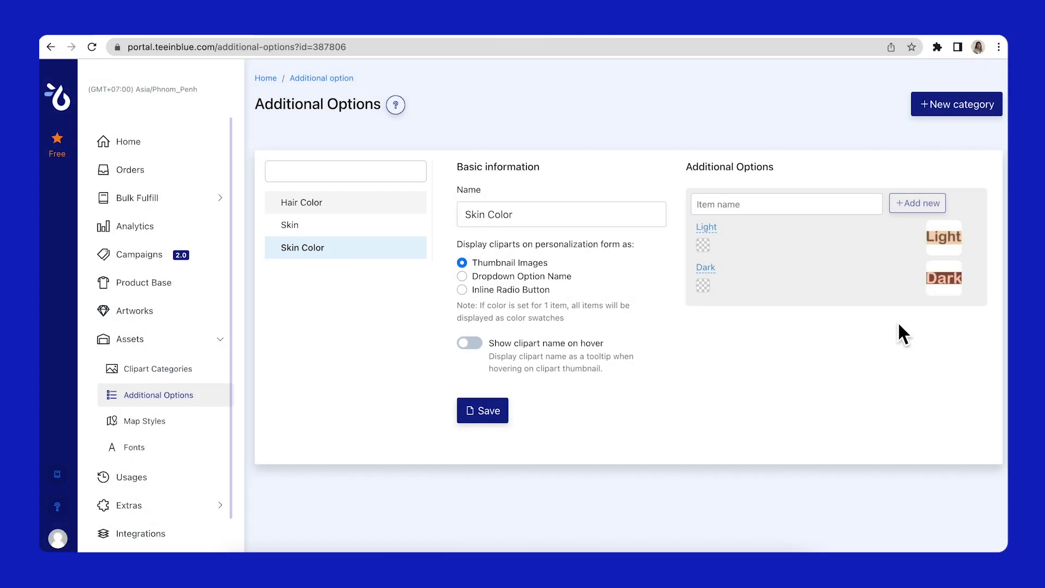
Step: Set Light to FFD6C1 and Dark to A45431, then save the category
click(703, 246)
double_click(742, 387)
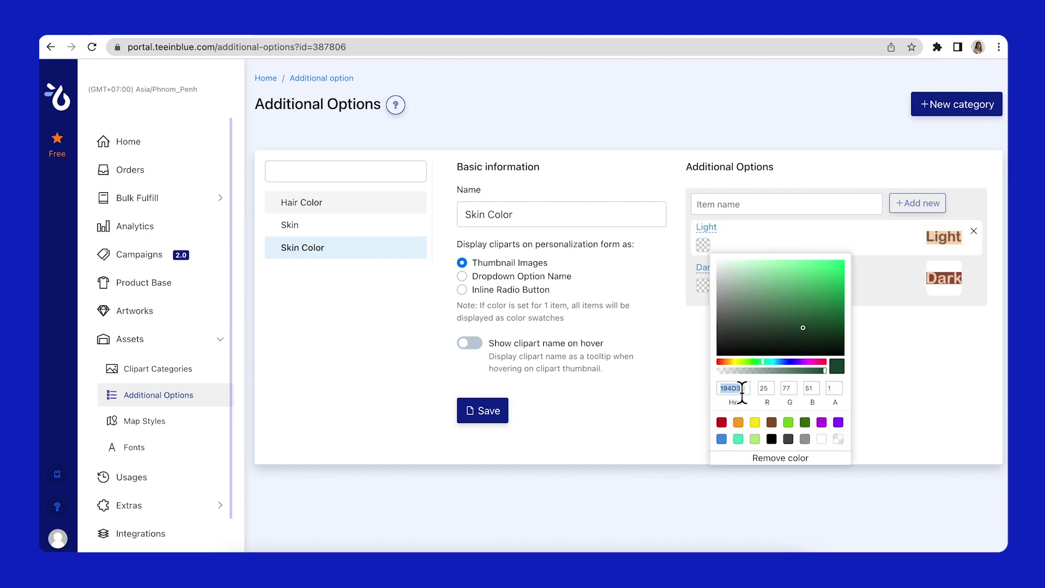
text(FFD6C1)
click(871, 364)
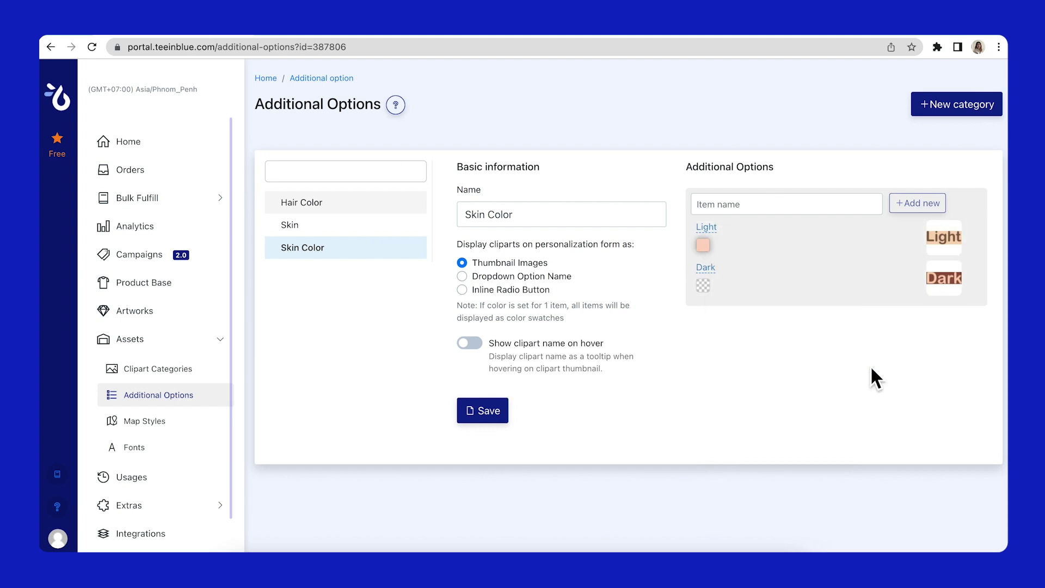
click(706, 289)
double_click(739, 429)
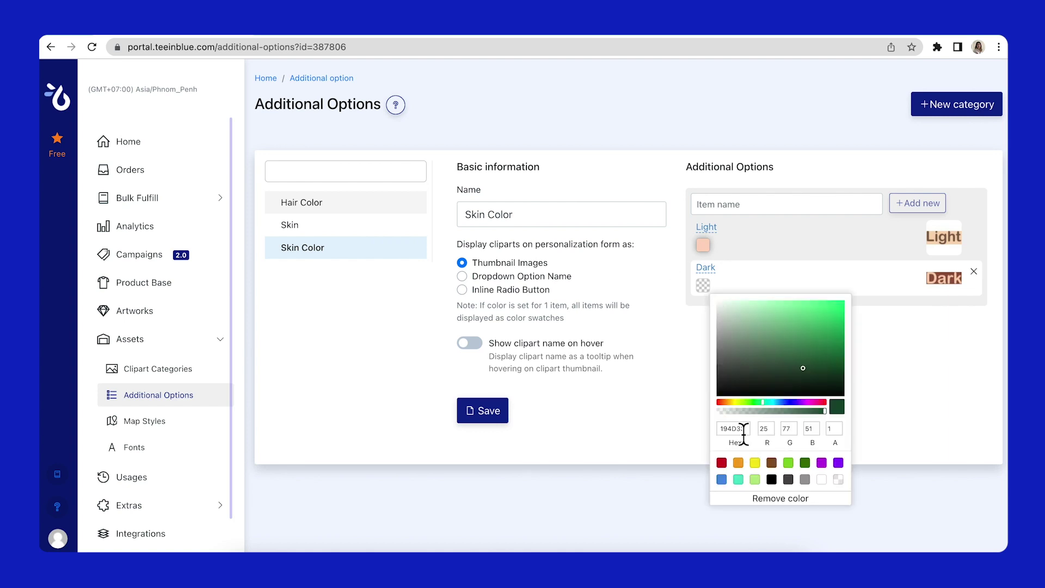
text(A45431)
click(689, 332)
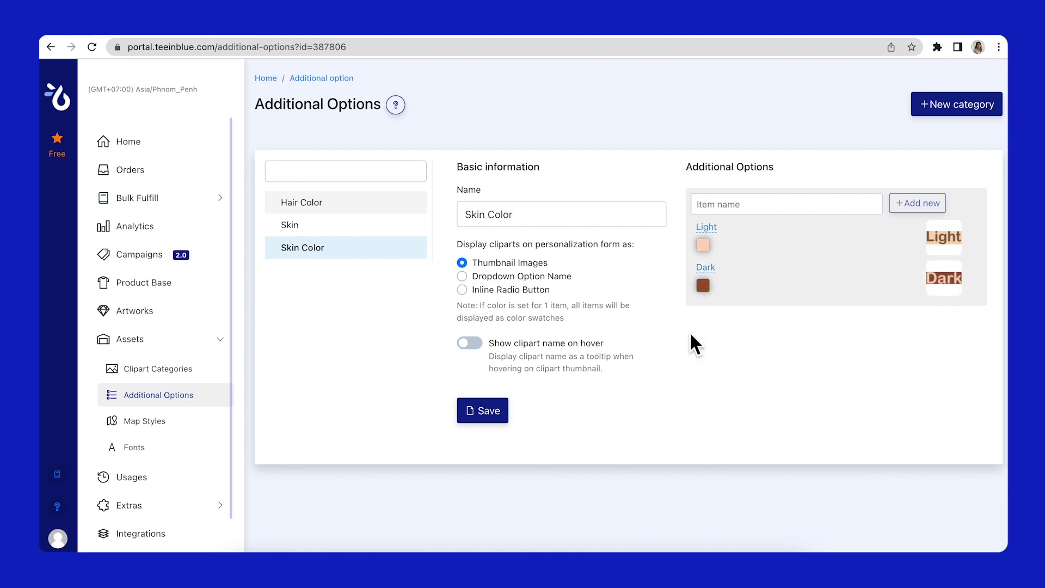
click(481, 420)
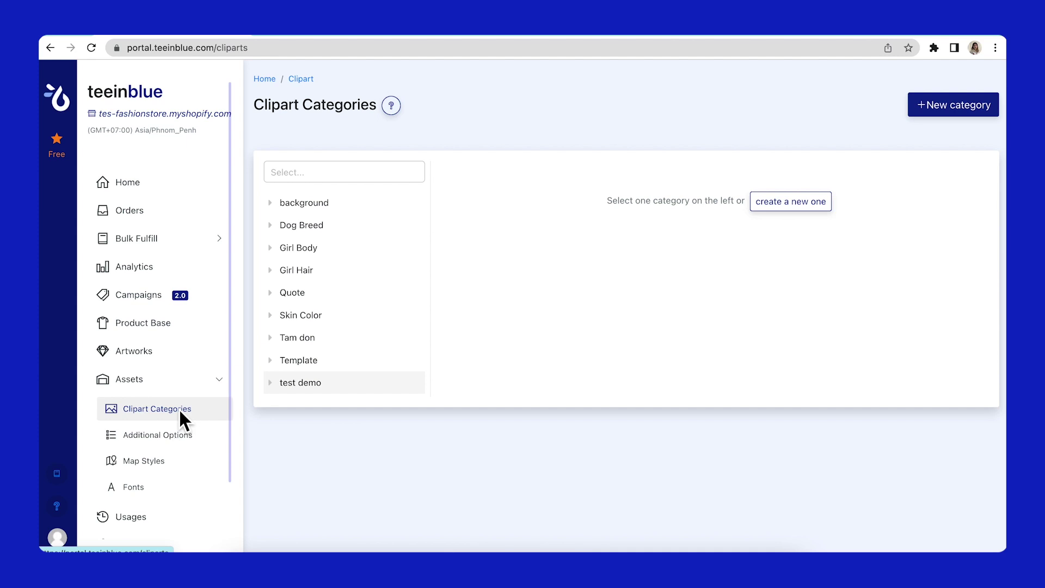
Step: Create a Graduate Robe clipart category with a Light Skin subcategory
click(932, 109)
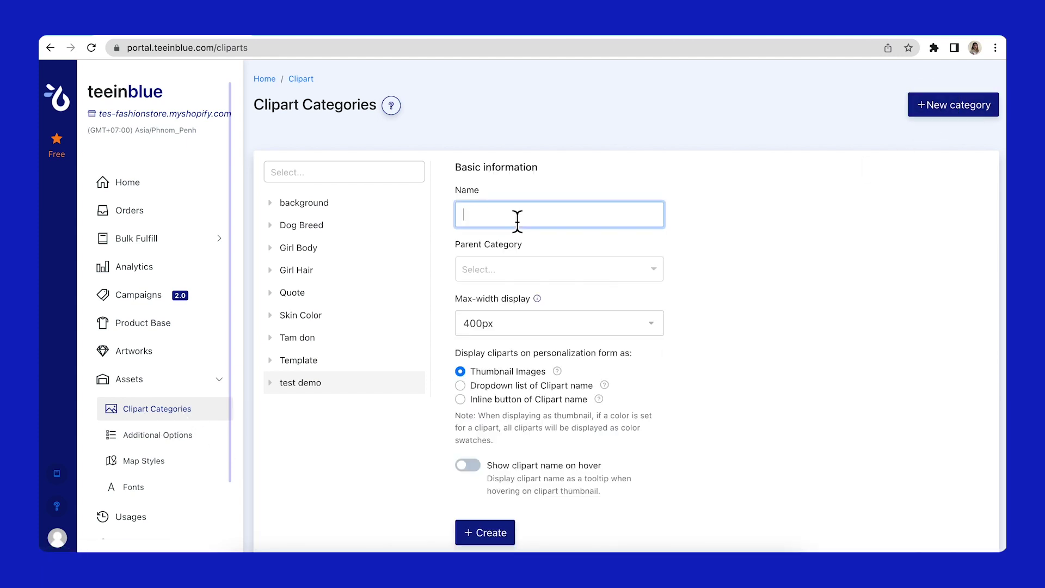
text(Graduate Robe)
click(489, 531)
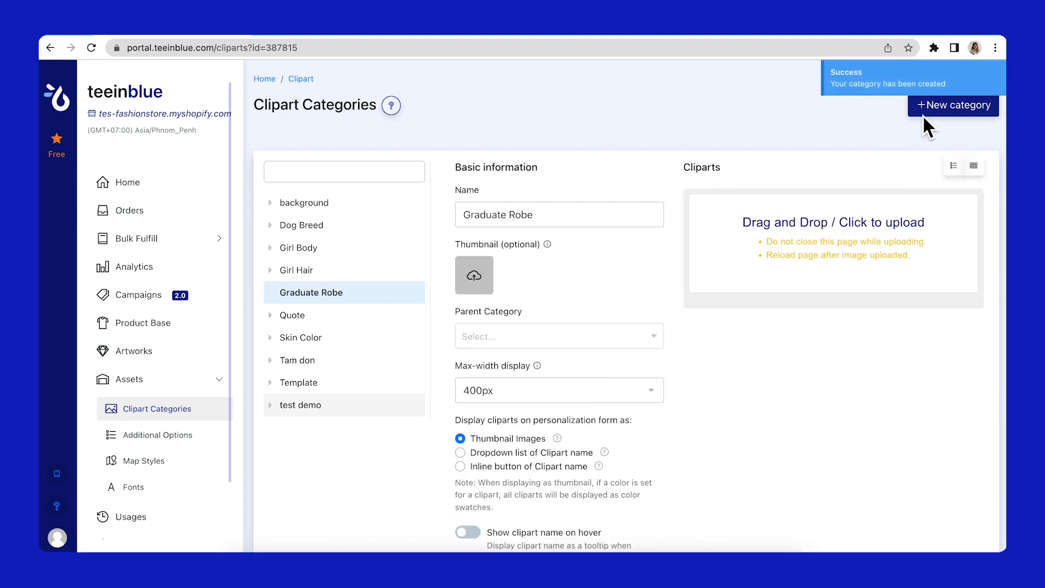
click(926, 108)
click(515, 213)
text(Light Skin)
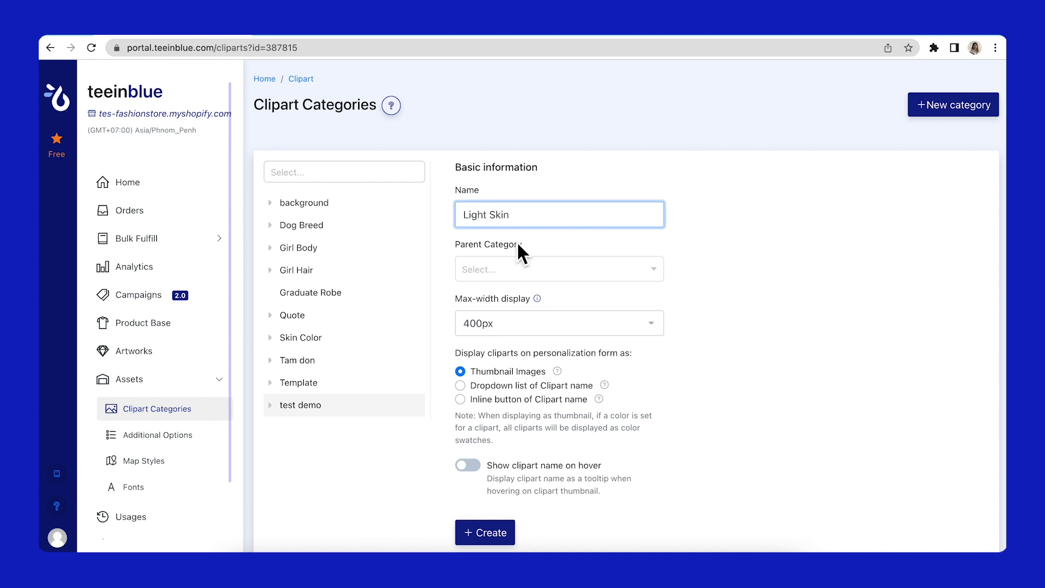
click(516, 269)
click(509, 361)
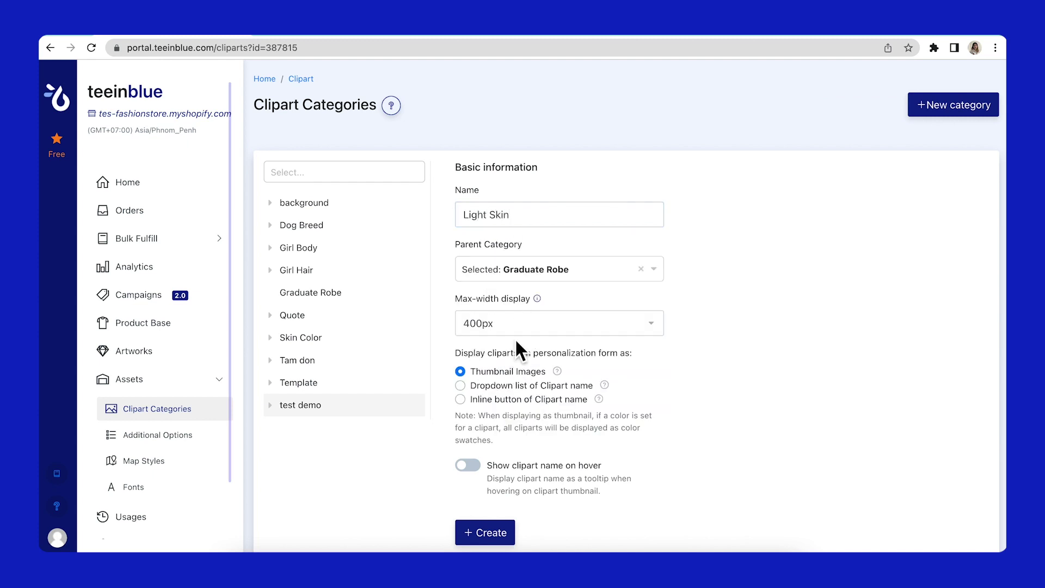
click(492, 533)
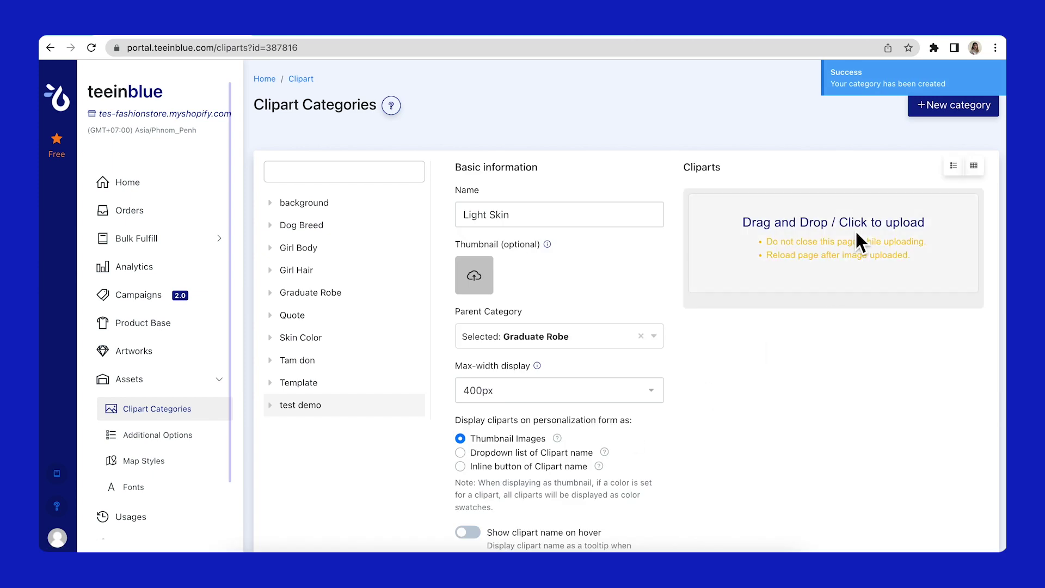
Step: Upload Green Robe.png and Yellow Robe.png into Light Skin
click(855, 230)
drag(569, 211, 406, 259)
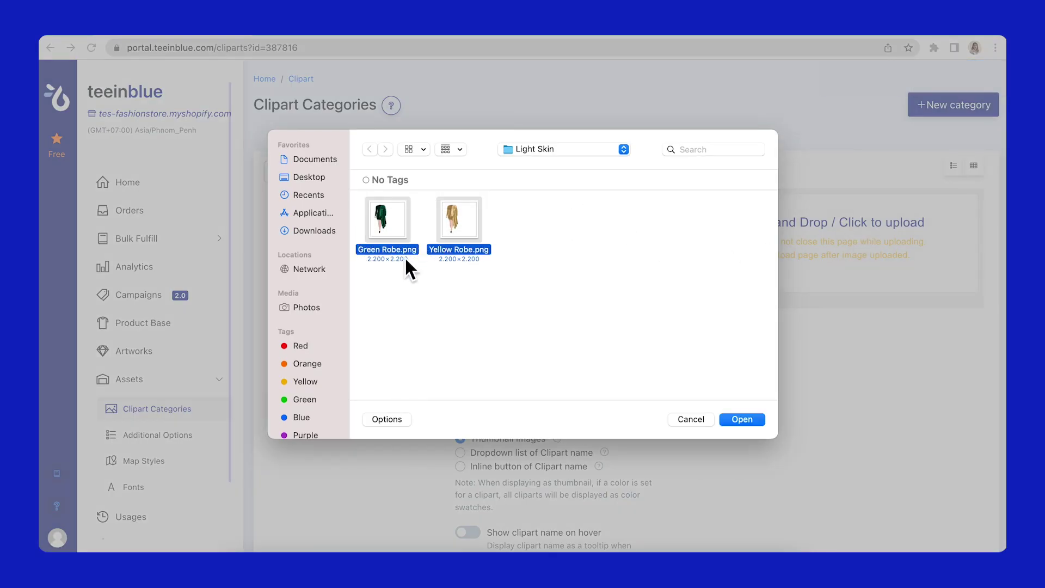
click(752, 424)
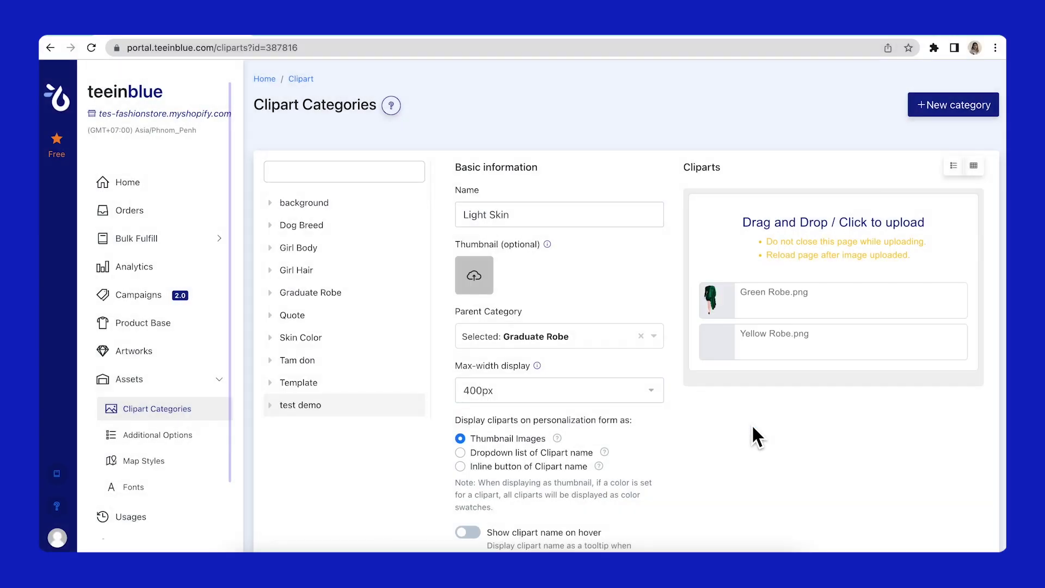
click(964, 102)
Step: Create a Dark Skin clipart category with Graduate Robe as parent
click(576, 221)
text(Dark Skin)
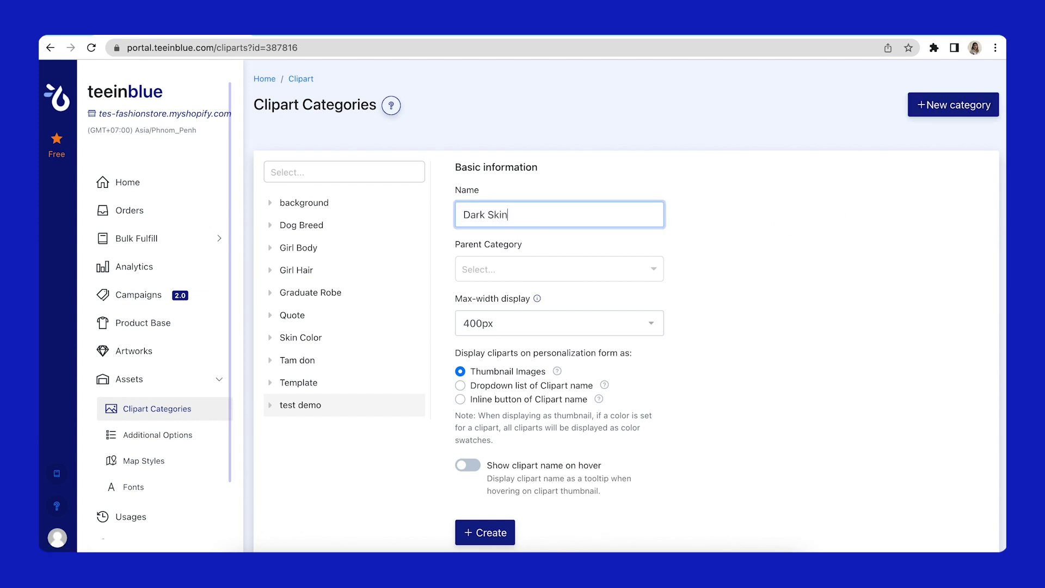
click(576, 266)
click(525, 357)
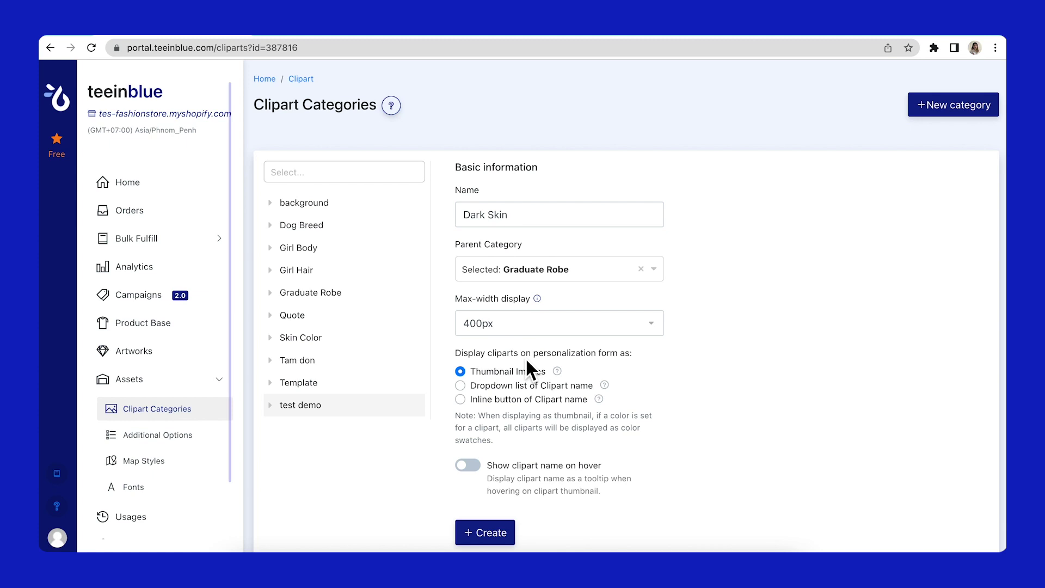
scroll(525, 357, down, 2)
click(498, 489)
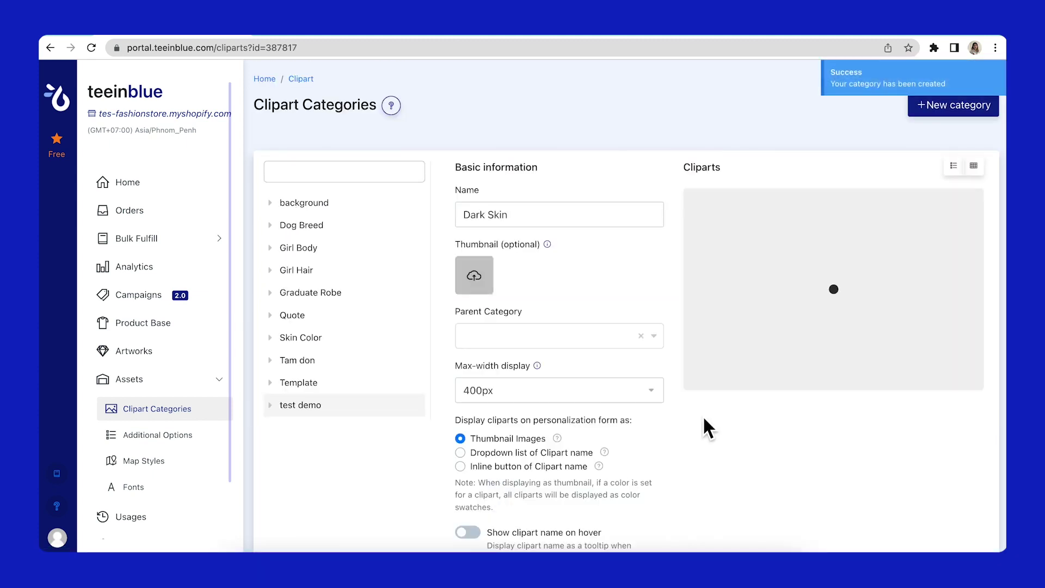
Step: Upload both robe images from the Dark Skin folder and save the category
click(799, 263)
click(580, 150)
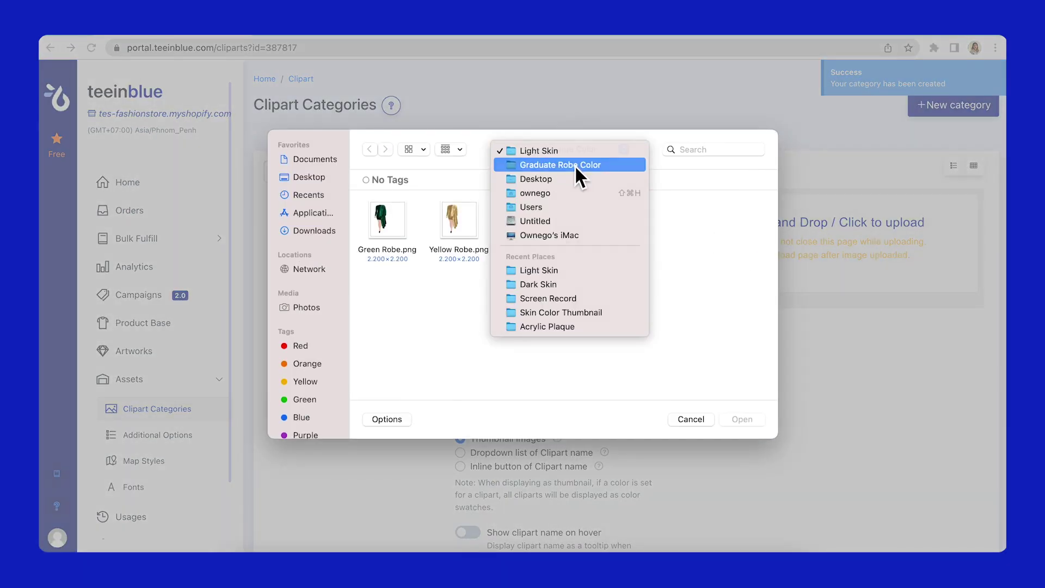
click(574, 164)
double_click(398, 218)
click(517, 221)
drag(517, 221, 367, 258)
click(761, 420)
click(491, 543)
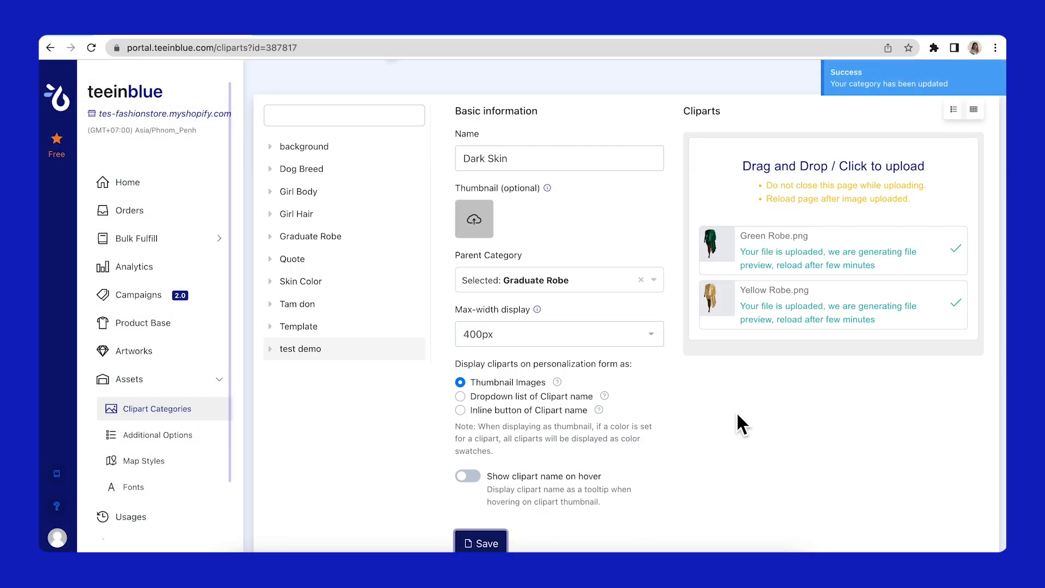
Step: Review the Light Skin and Dark Skin cliparts, then start a new artwork
click(272, 236)
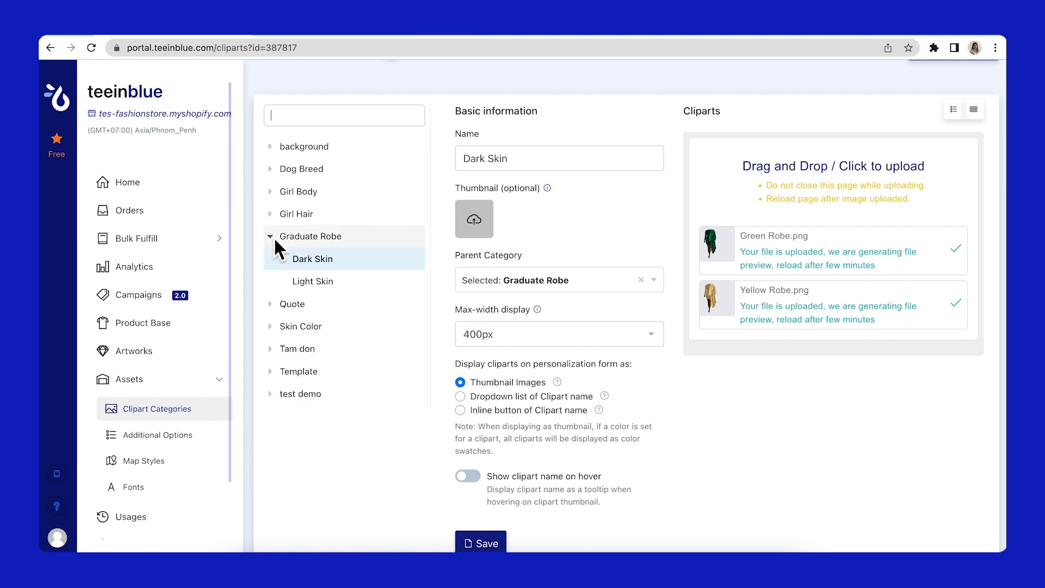
click(338, 282)
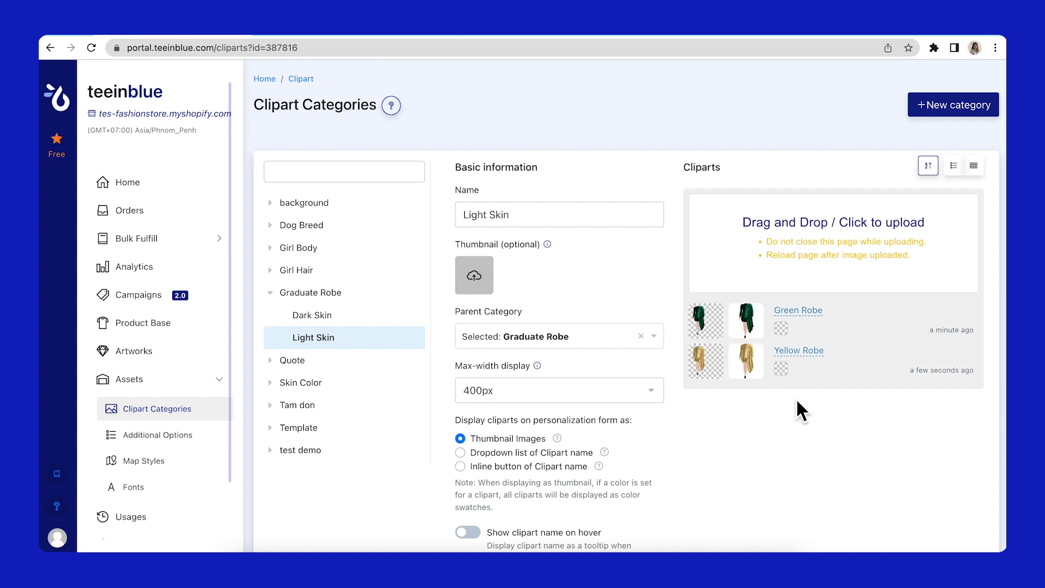
click(372, 317)
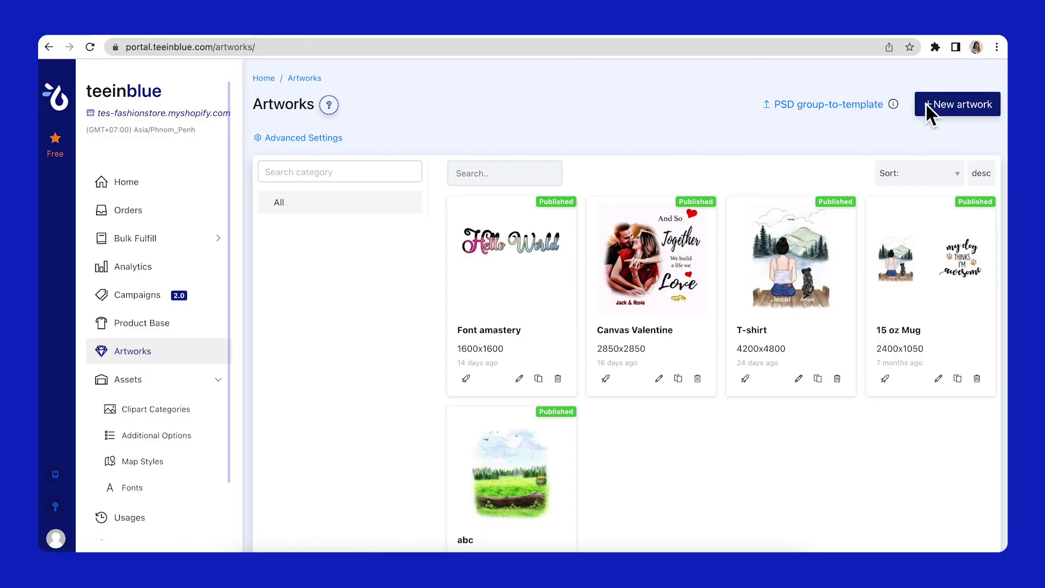
click(926, 103)
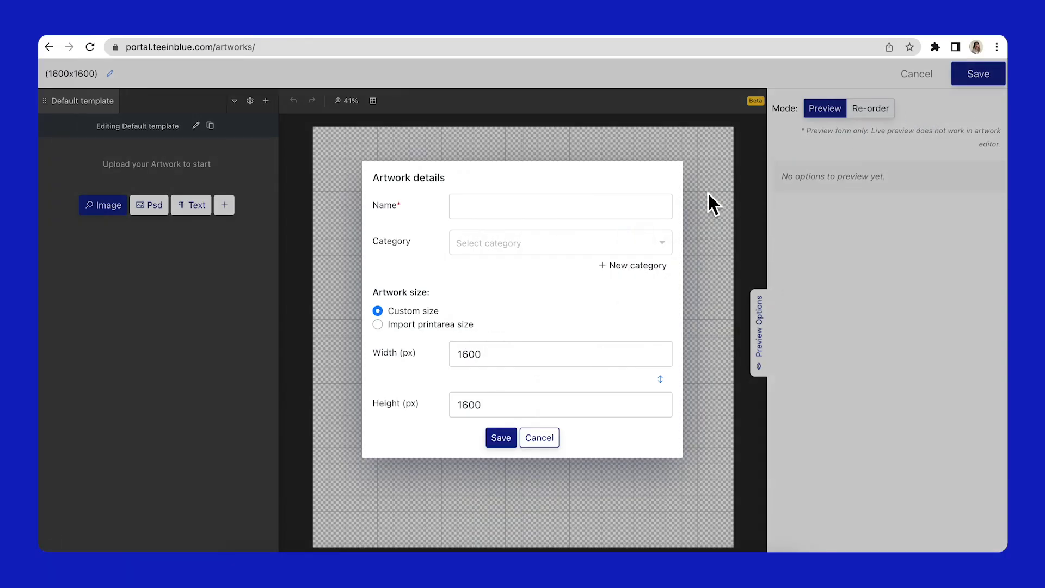
Step: Name the artwork 'Graduate Robe Personalize' and size it from Acrylic Plaque 4x6in print area
click(502, 218)
text(Graduate Robe Personalize)
click(443, 326)
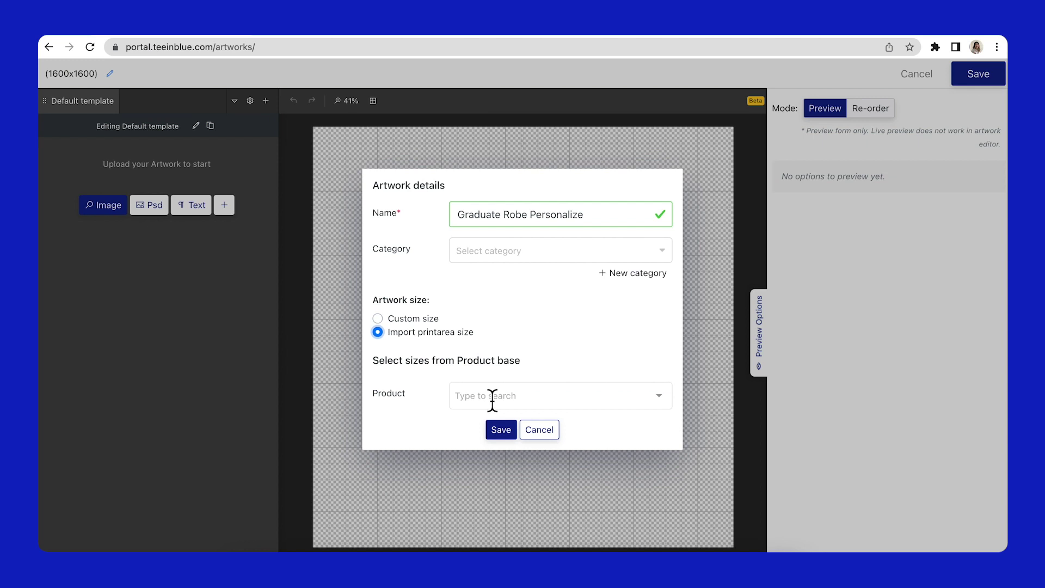
click(658, 398)
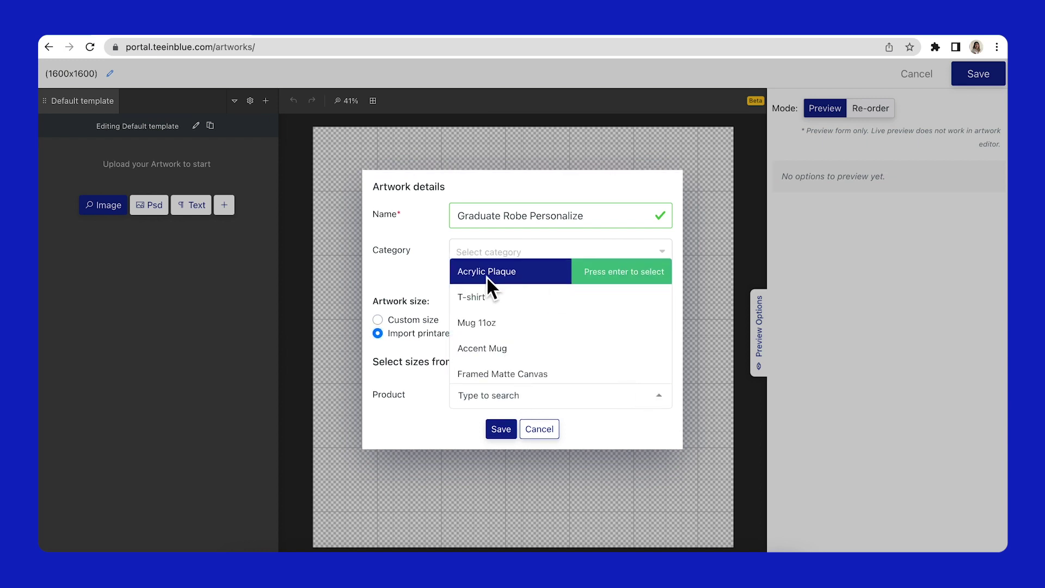
click(540, 277)
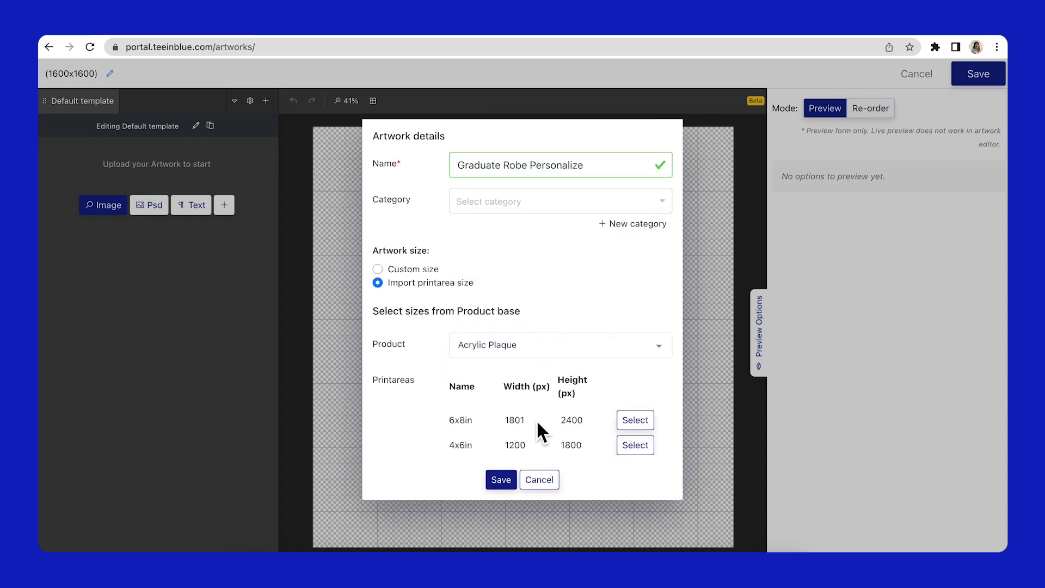
click(630, 448)
click(500, 440)
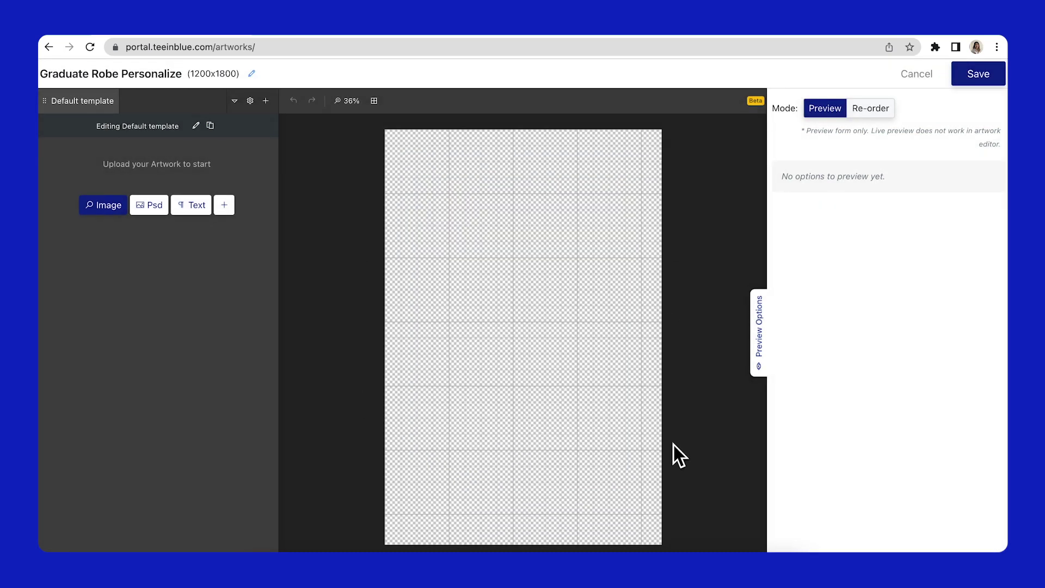
Step: Add an additional option to the artwork titled 'Choose Skin Color'
click(232, 210)
click(208, 233)
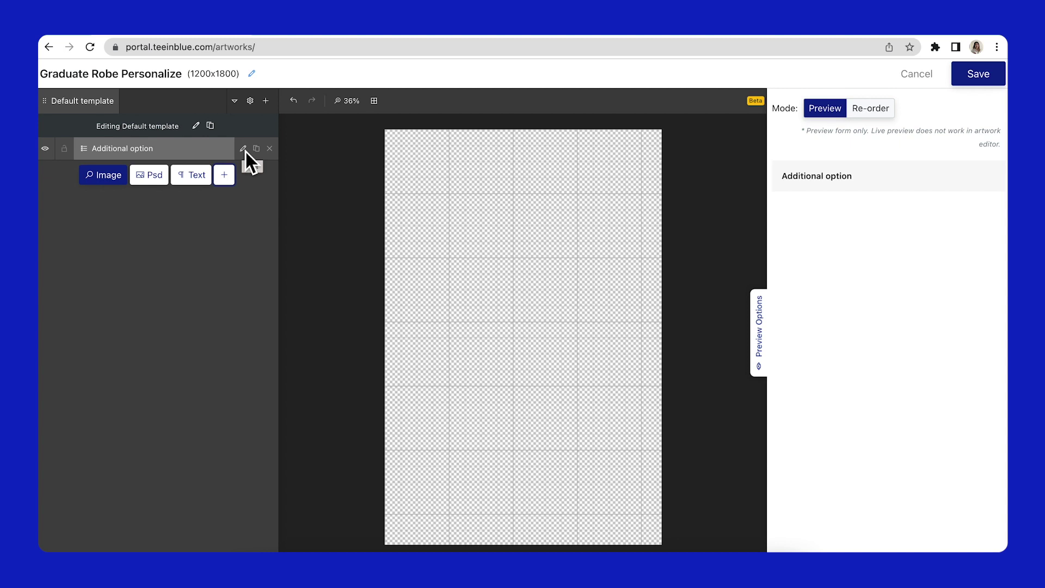
click(246, 150)
click(128, 253)
text(Choose Skin Color)
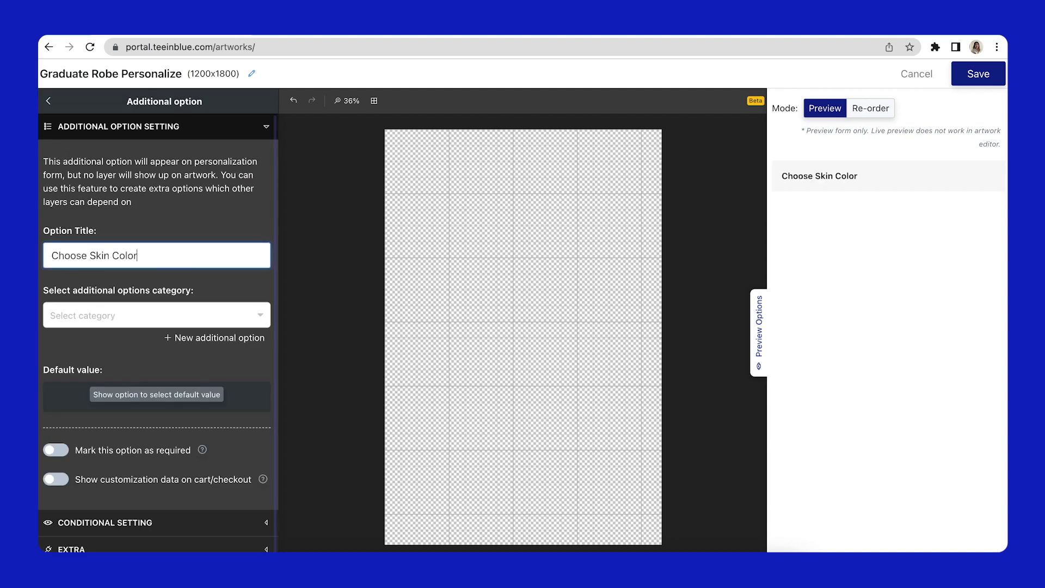
Step: Link the option to the Skin Color category with Light as default
click(221, 318)
click(122, 369)
scroll(119, 368, down, 2)
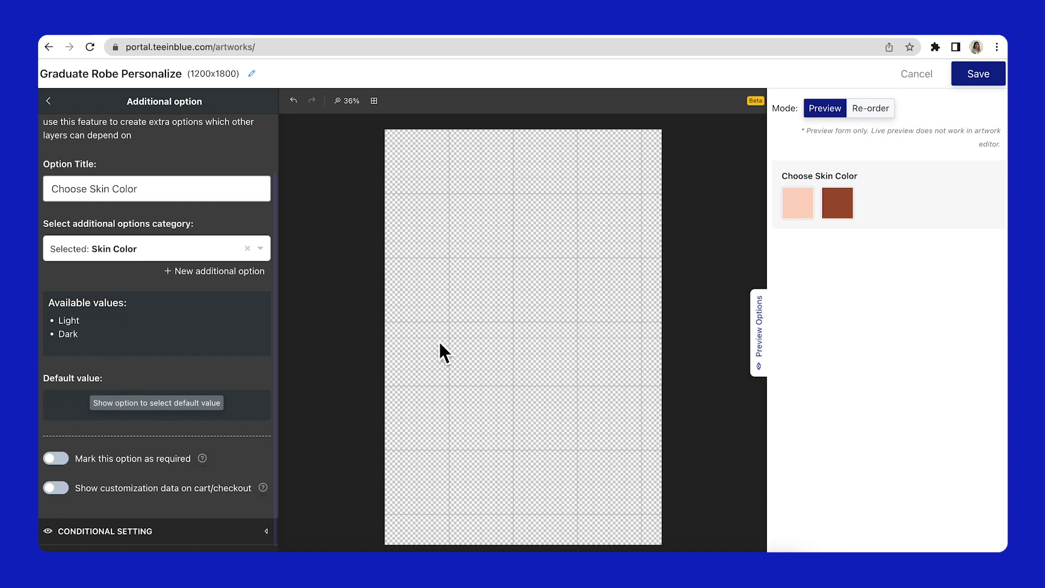
scroll(177, 434, down, 1)
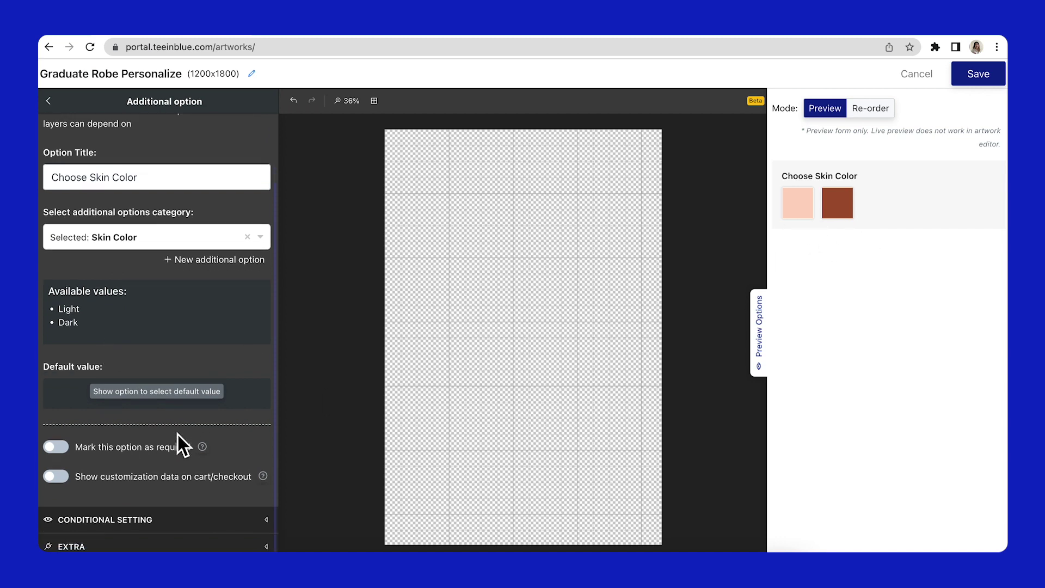
click(193, 397)
click(117, 406)
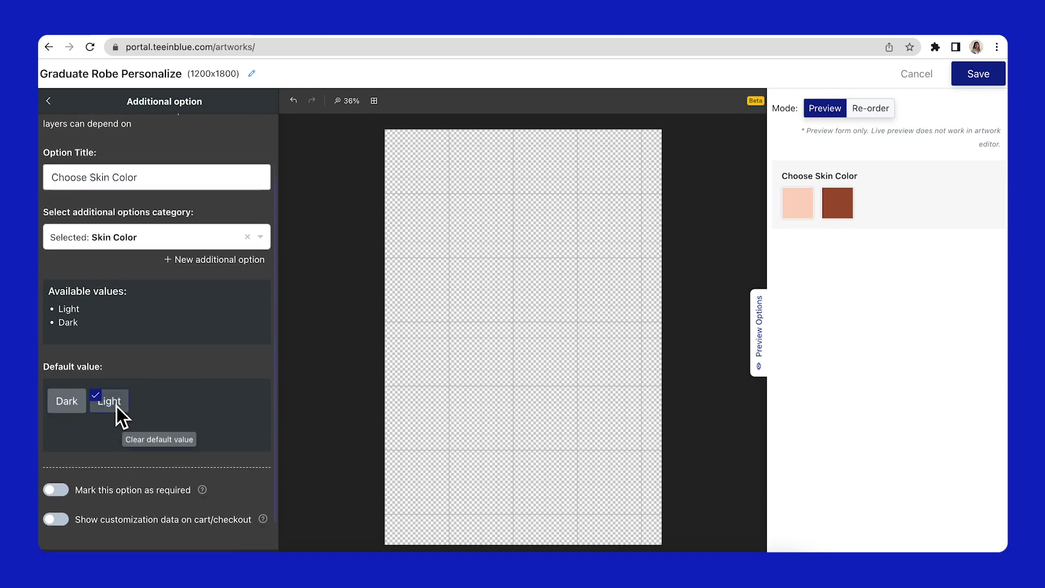
scroll(148, 454, down, 1)
scroll(150, 451, up, 3)
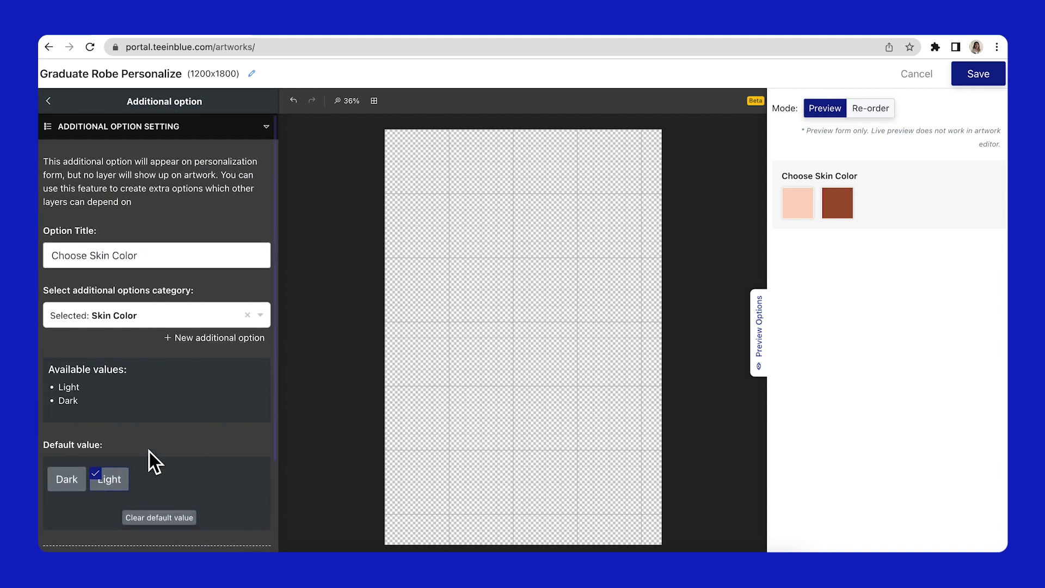
click(54, 109)
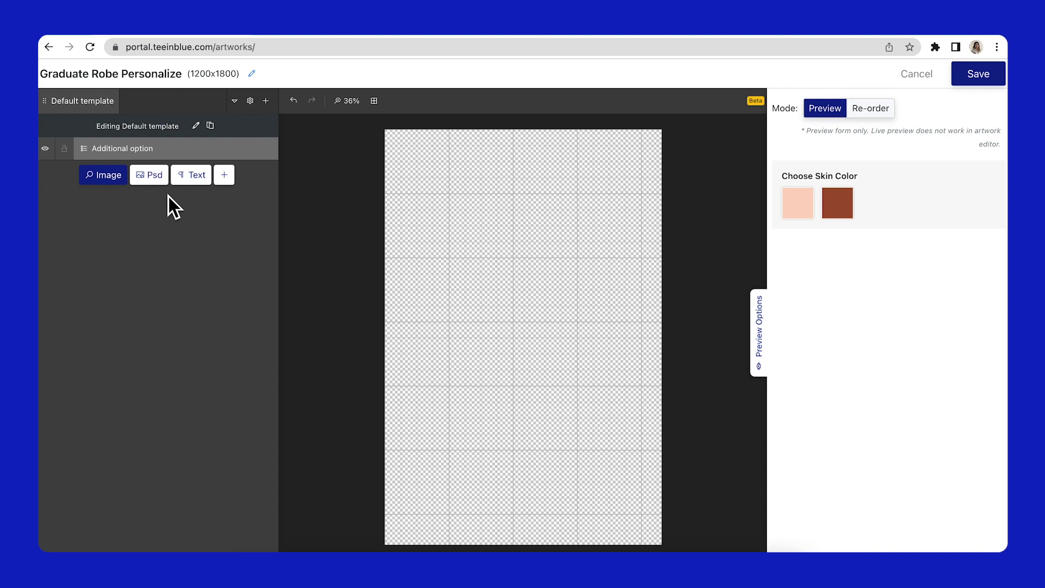
Step: Place the Yellow Robe image from the library onto the artwork canvas
click(106, 178)
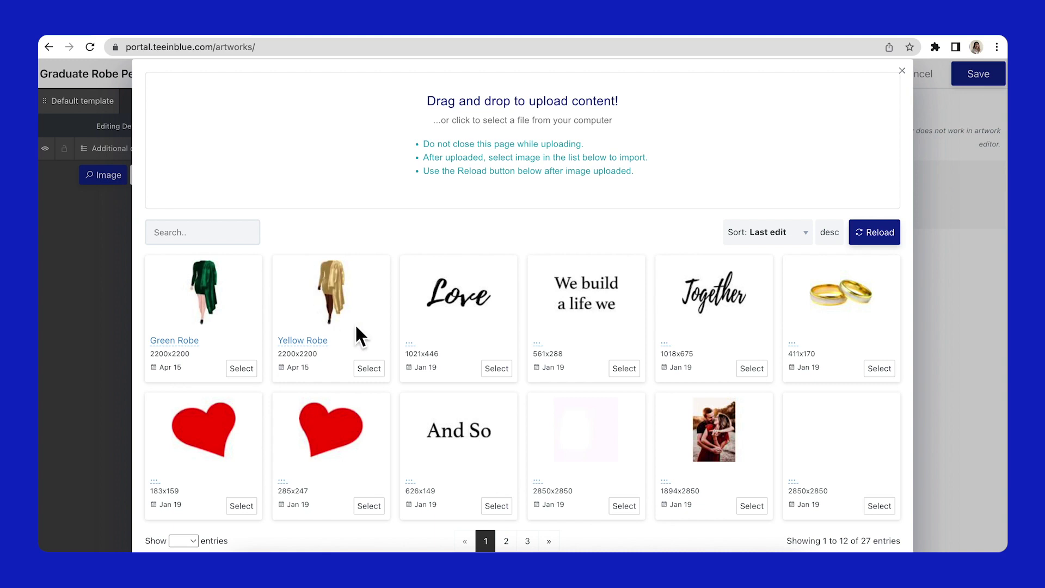
click(374, 370)
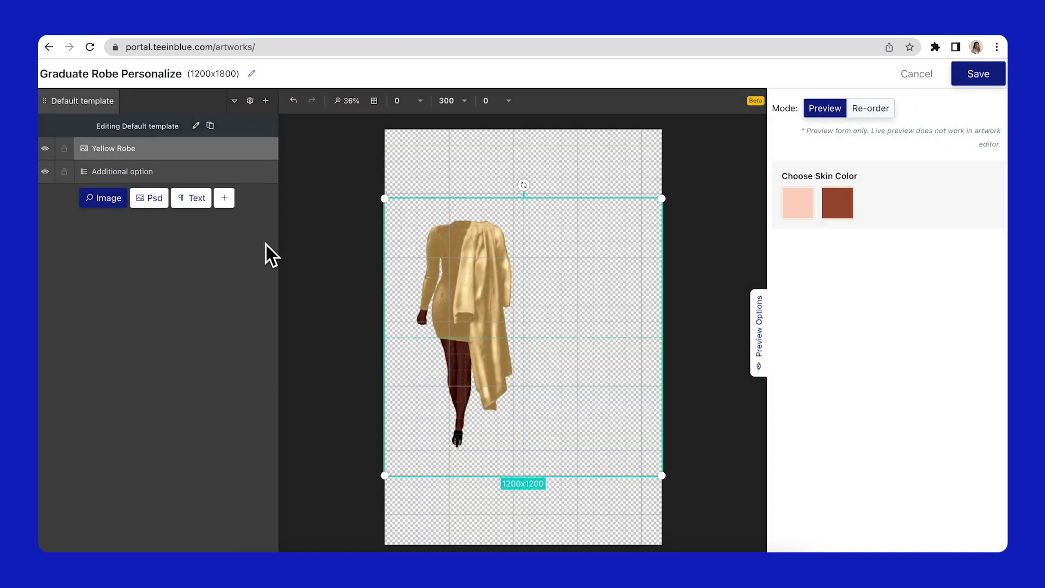
click(358, 260)
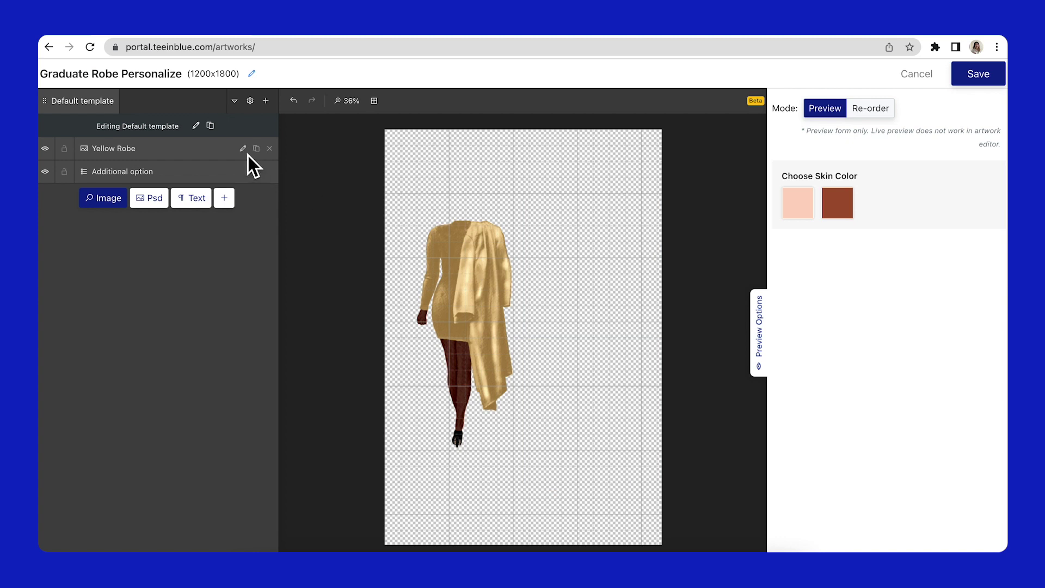
Step: Make the Yellow Robe layer a one-category clipart option titled 'Choose Robe Color'
click(246, 154)
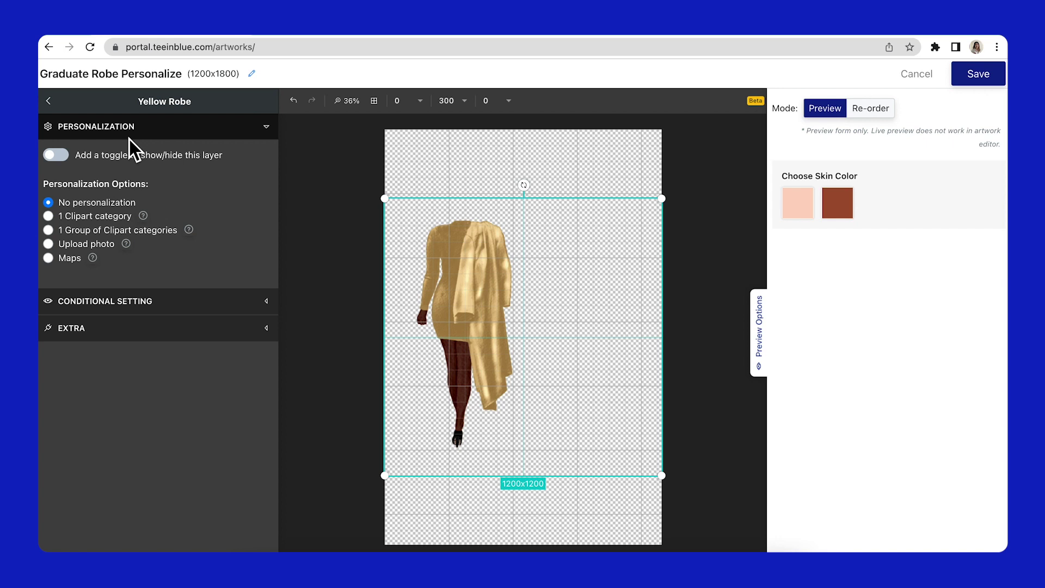
click(90, 219)
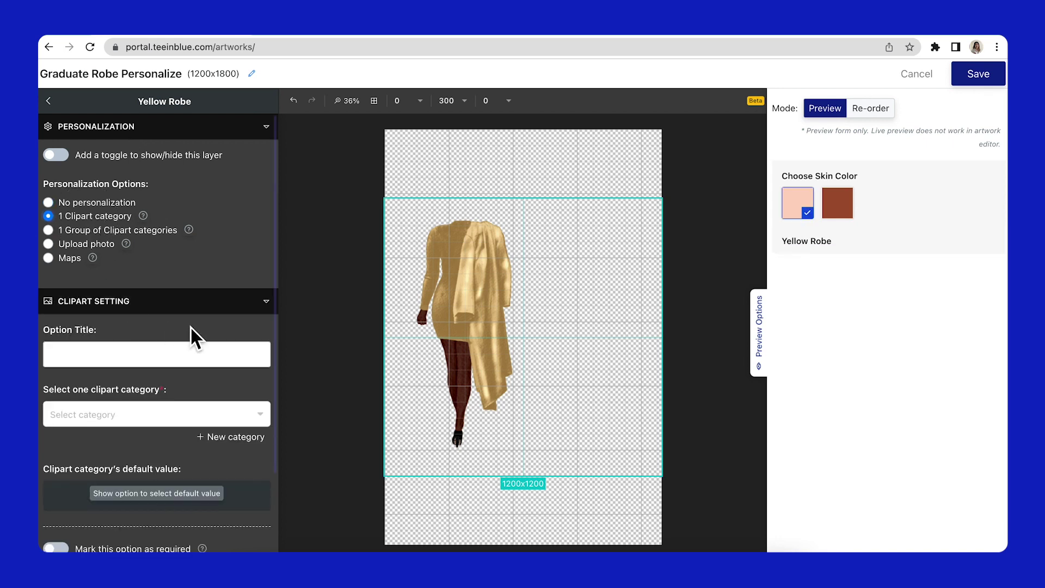
scroll(191, 327, down, 1)
click(193, 308)
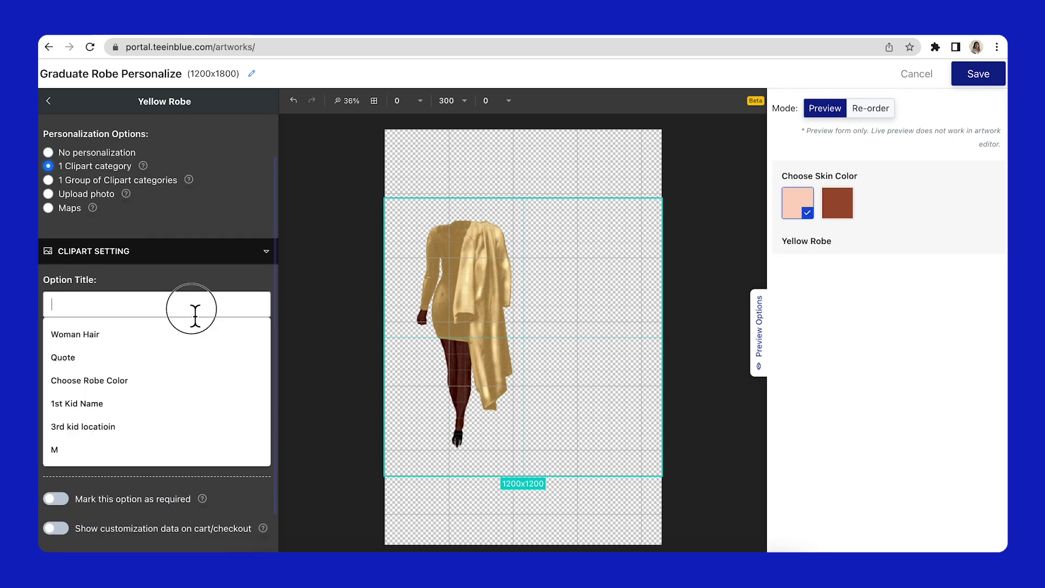
click(159, 378)
Step: Select Graduate Robe > Dark Skin as the robe option's clipart category
click(157, 370)
click(51, 282)
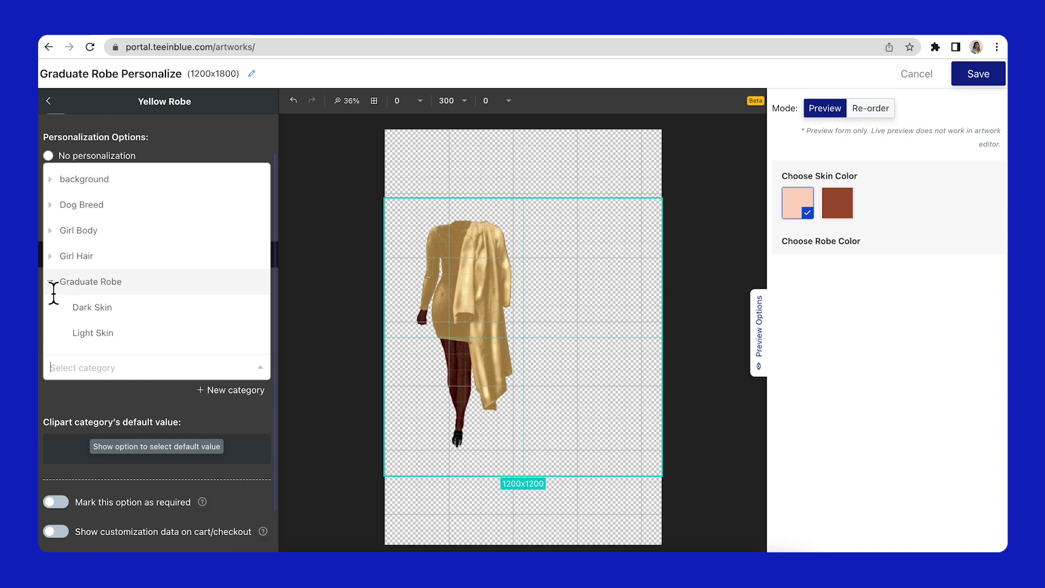
click(156, 311)
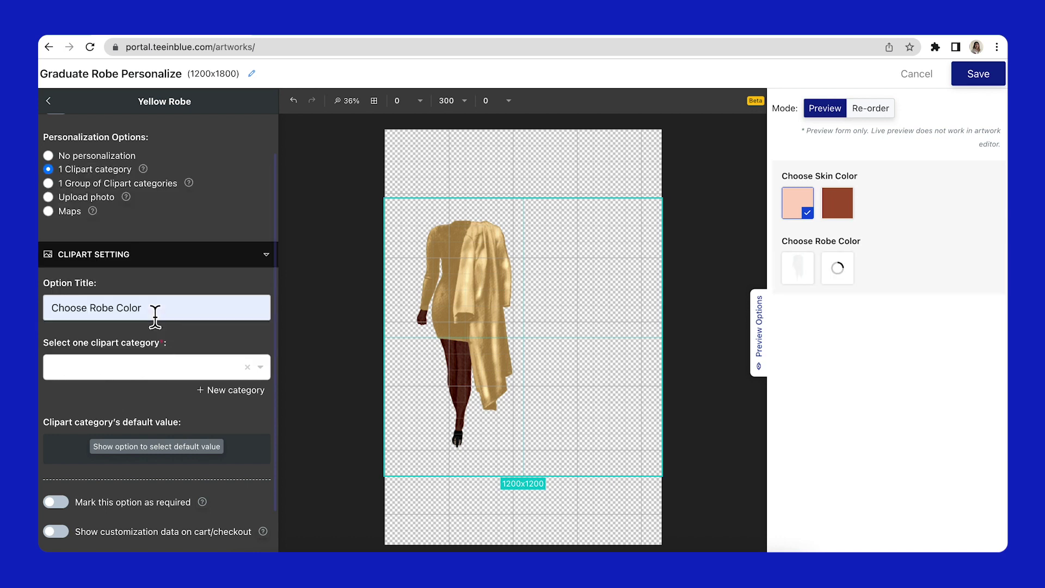
scroll(244, 392, down, 2)
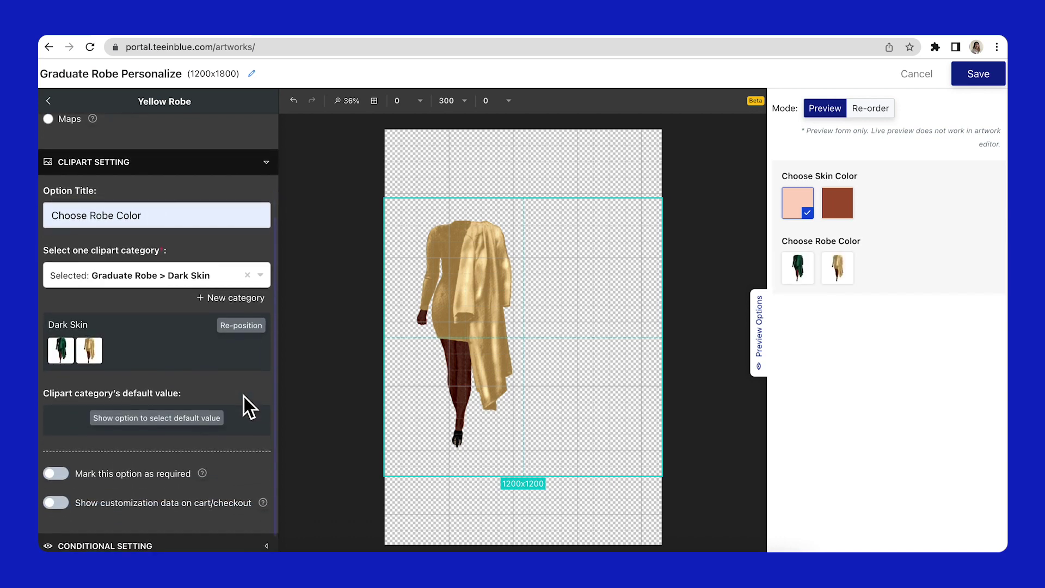
scroll(244, 397, down, 1)
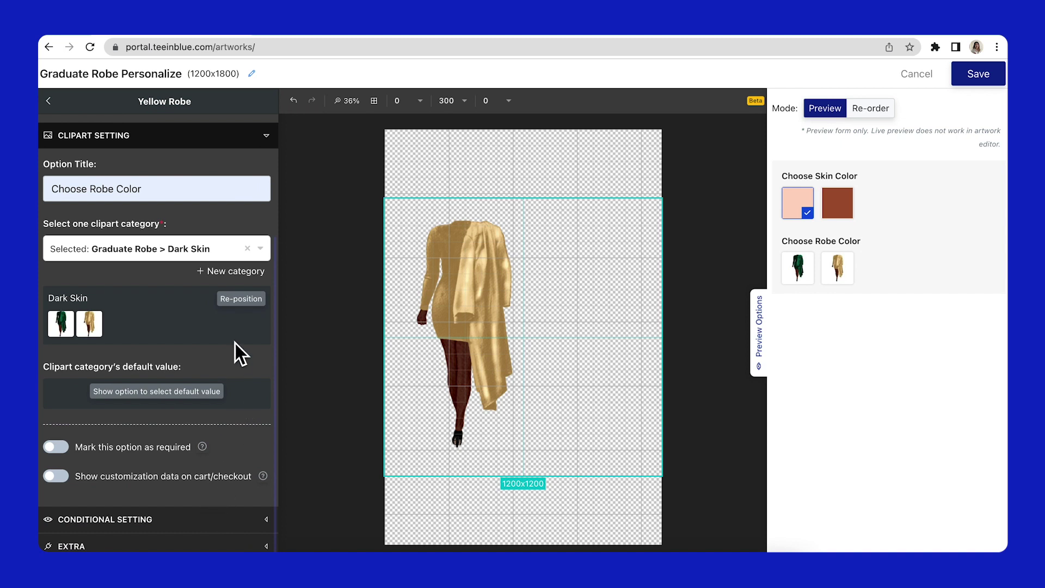
scroll(234, 349, up, 4)
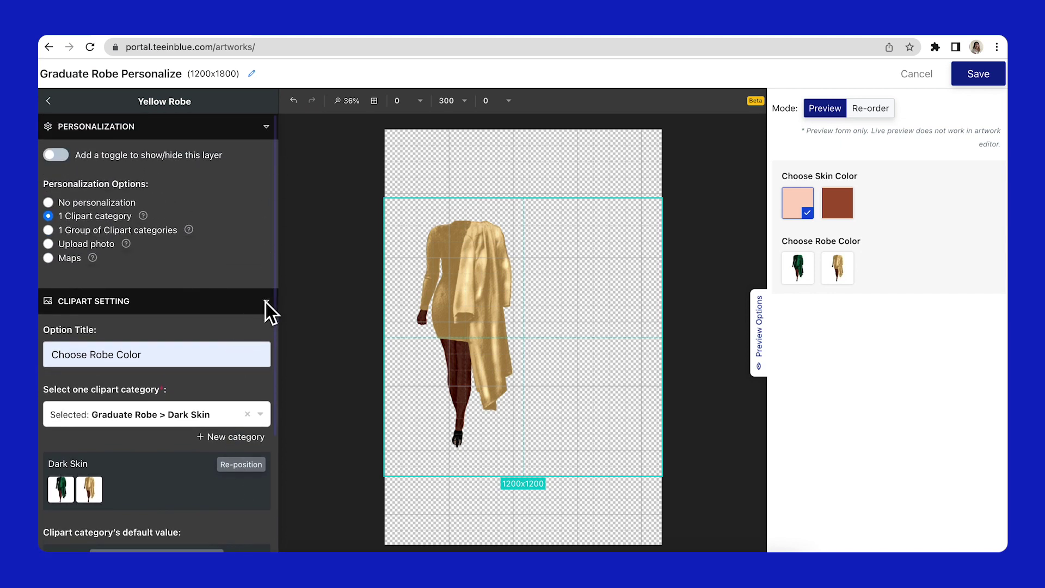
click(266, 302)
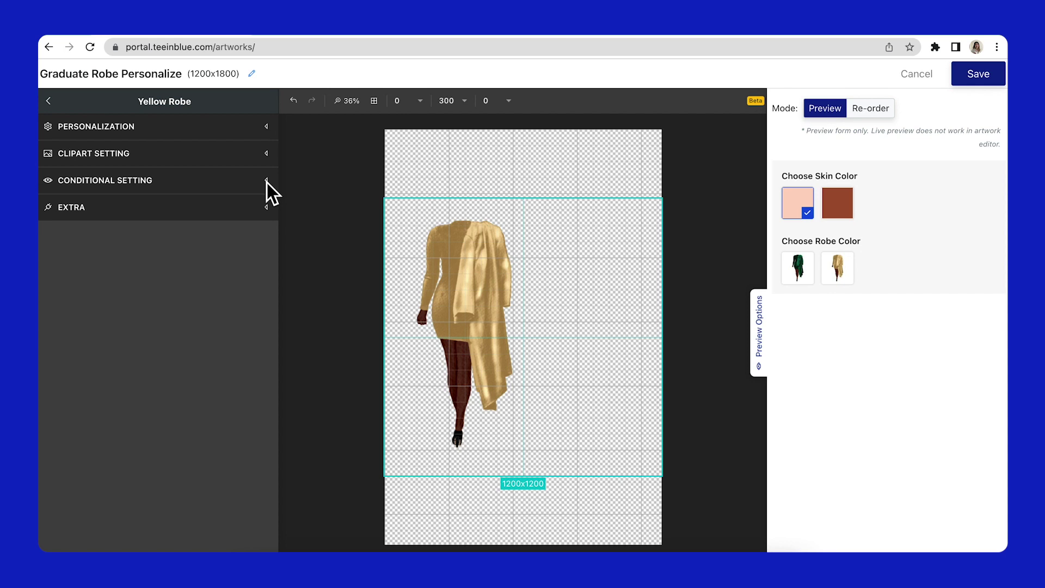
Step: Show the Yellow Robe layer only when Choose Skin Color is Dark, and test it
click(266, 181)
click(203, 251)
click(151, 280)
click(126, 305)
click(116, 330)
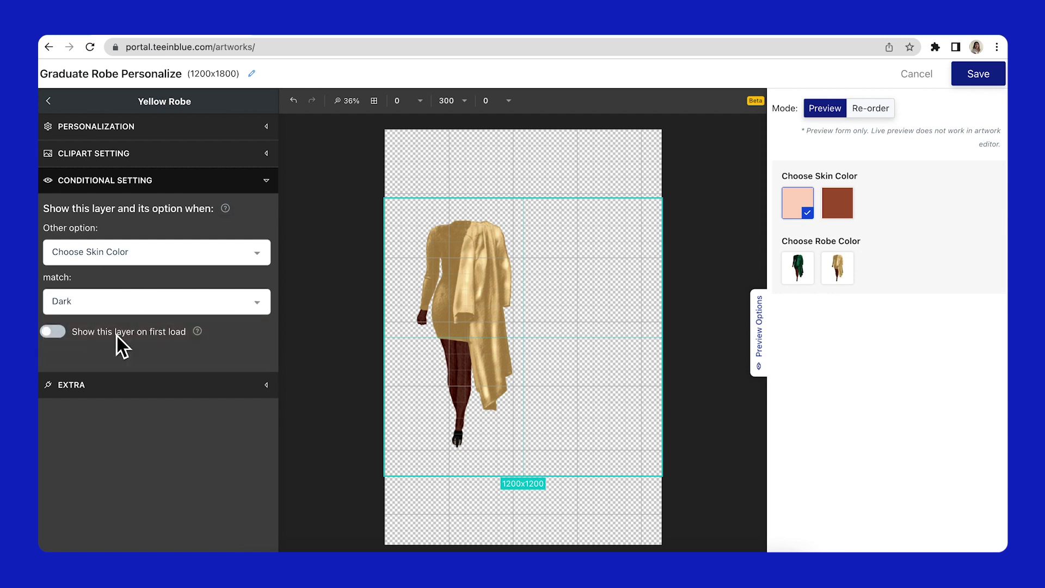
click(838, 210)
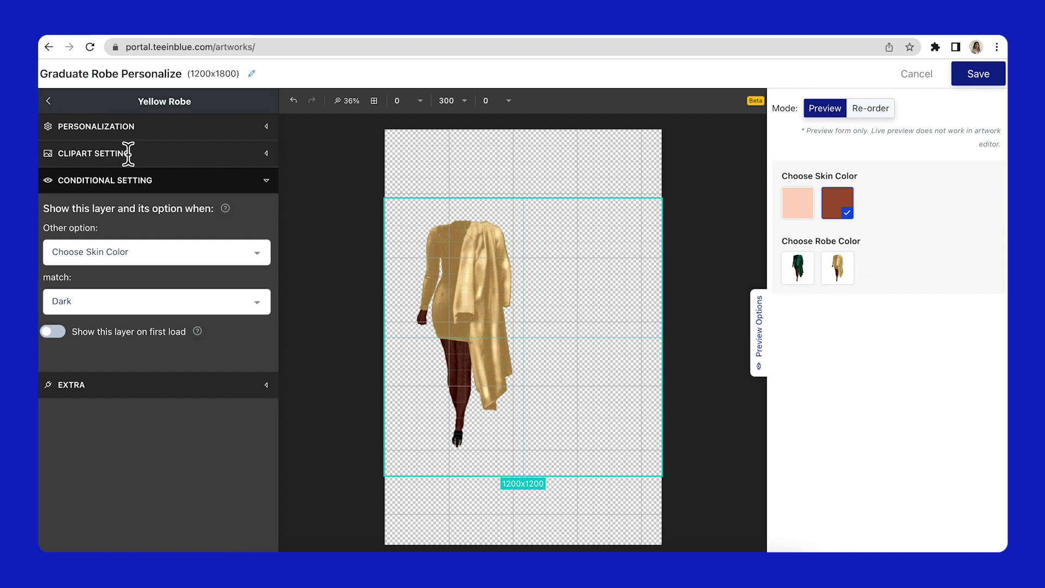
click(51, 106)
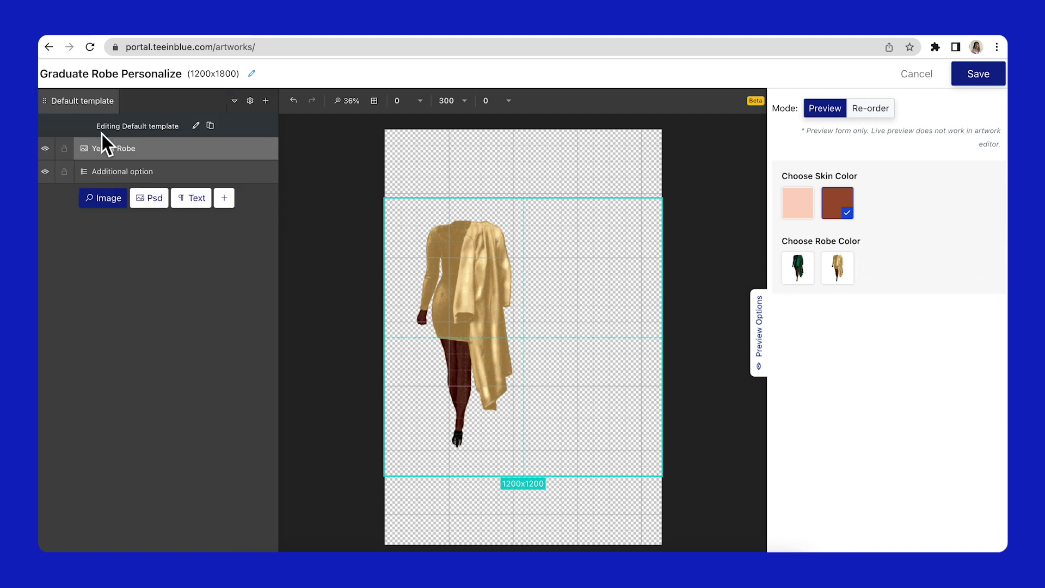
Step: Add the Green Robe image from the media library as a new layer on the Default template
click(112, 201)
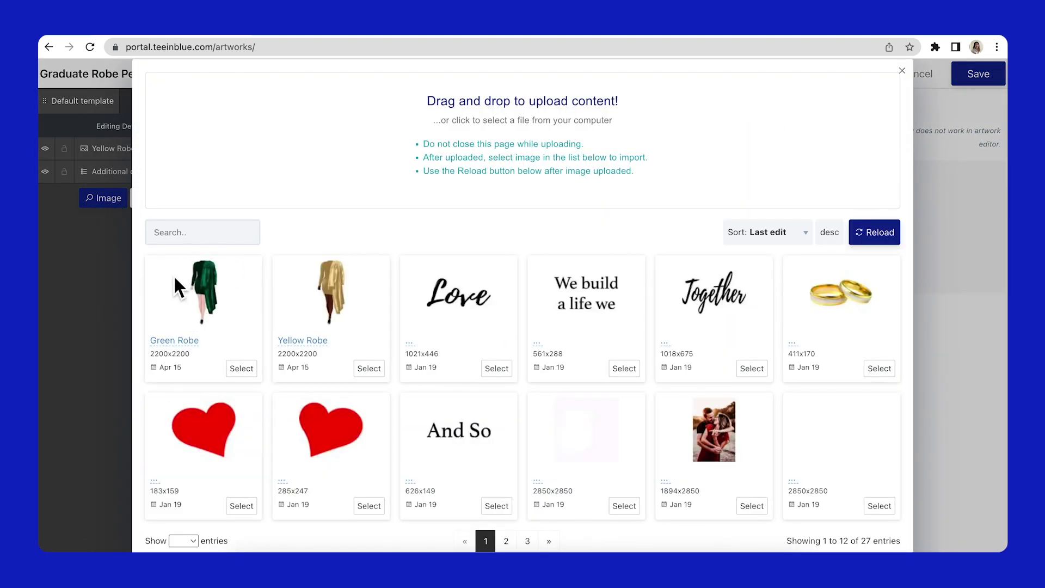
click(241, 368)
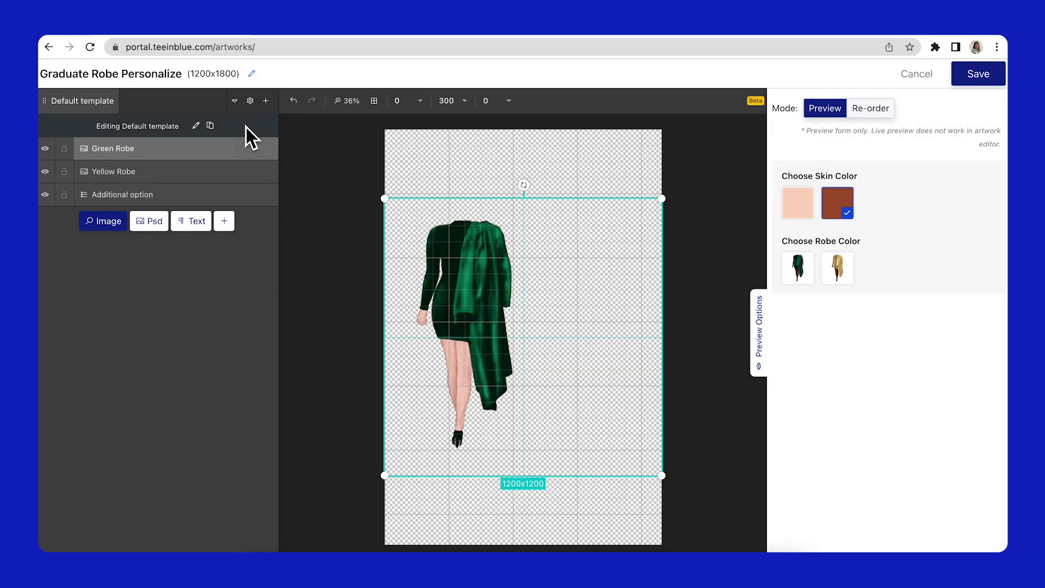
Step: Give the Green Robe layer a 'Choose Robe Color' clipart option using Graduate Robe > Light Skin
click(244, 154)
click(102, 217)
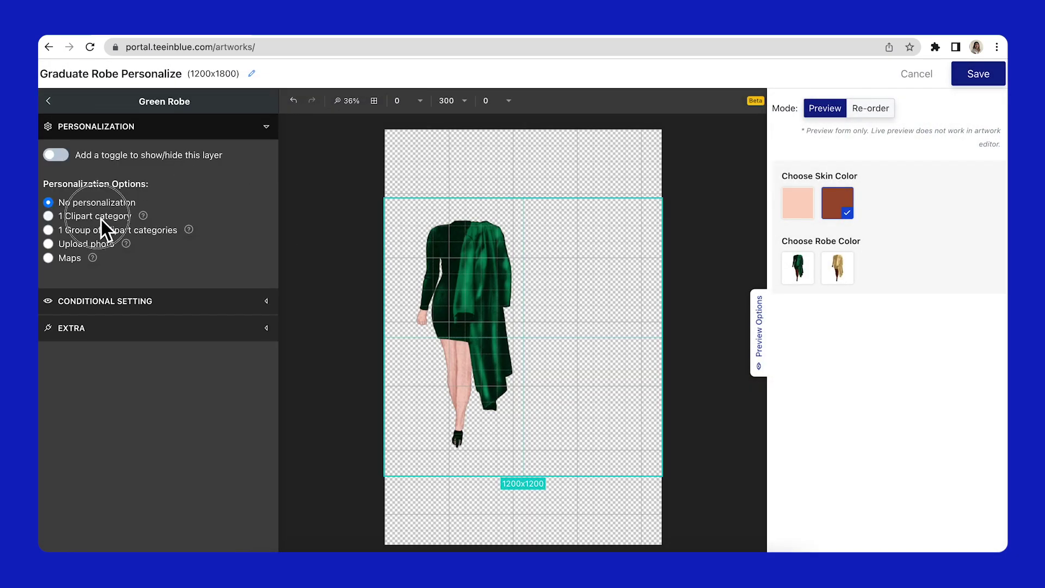
click(116, 285)
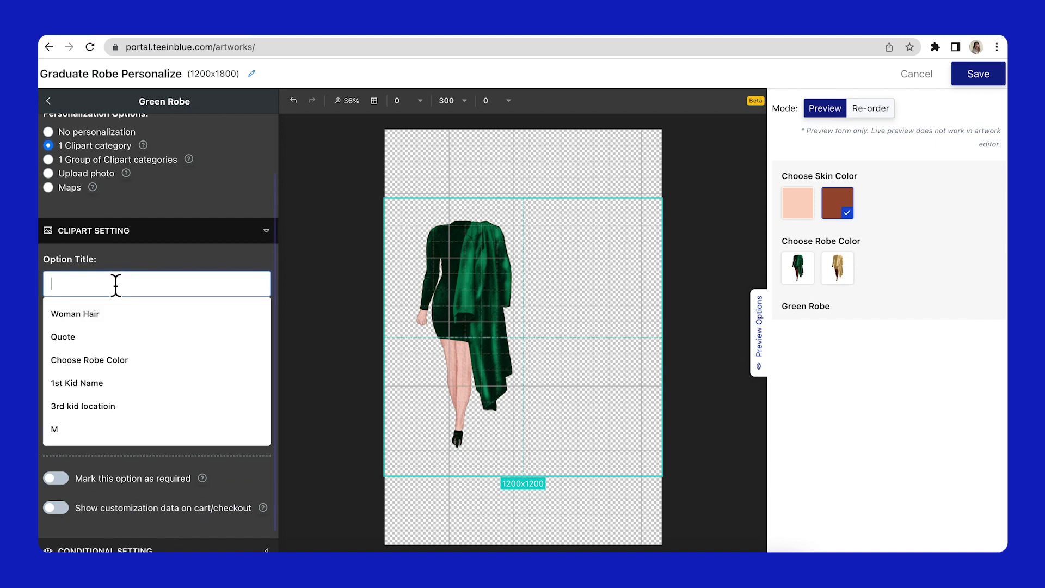
click(132, 359)
click(234, 322)
click(57, 443)
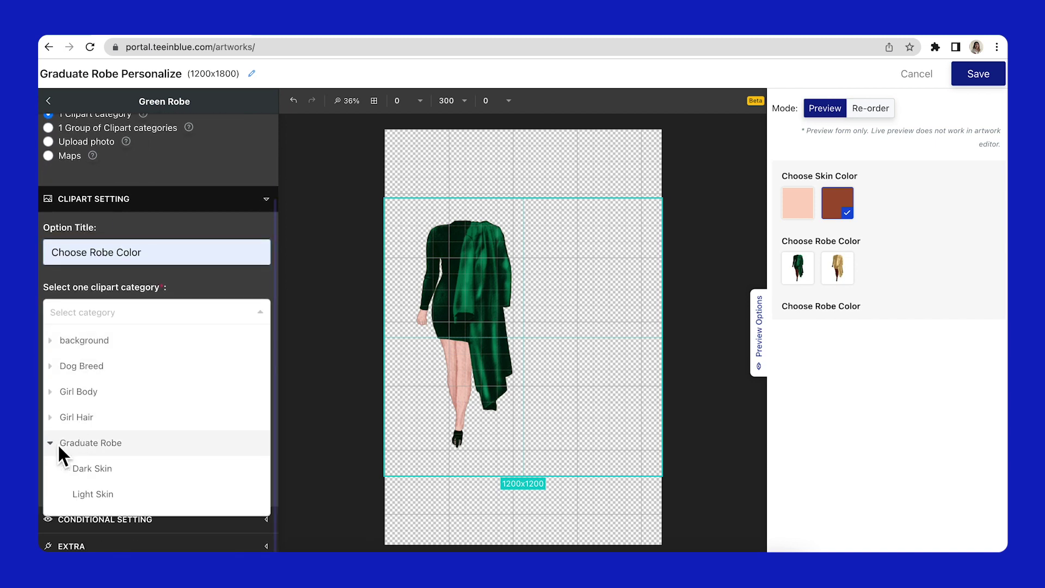
click(112, 495)
scroll(201, 378, down, 2)
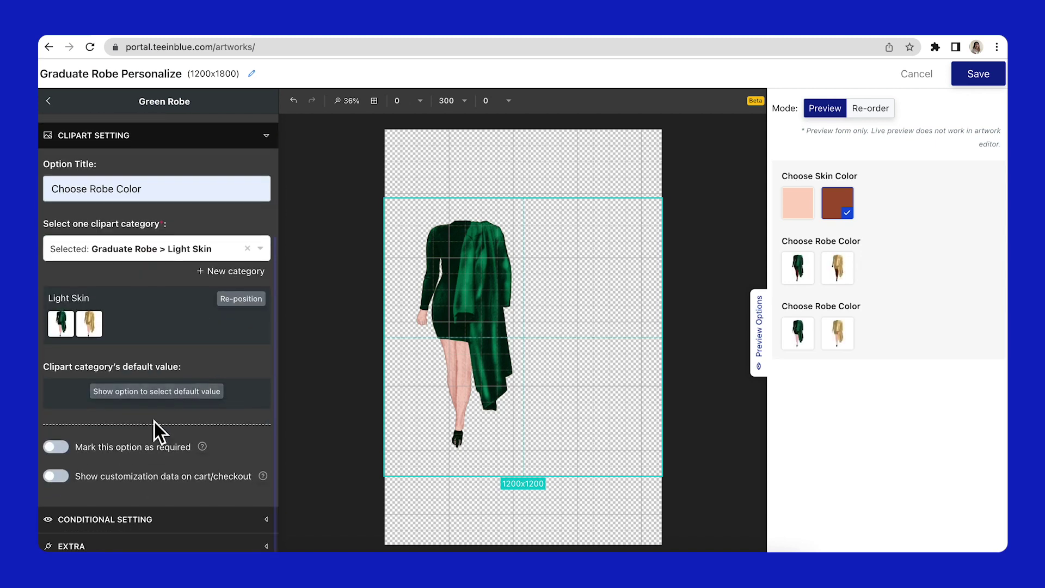
scroll(191, 458, up, 5)
click(255, 302)
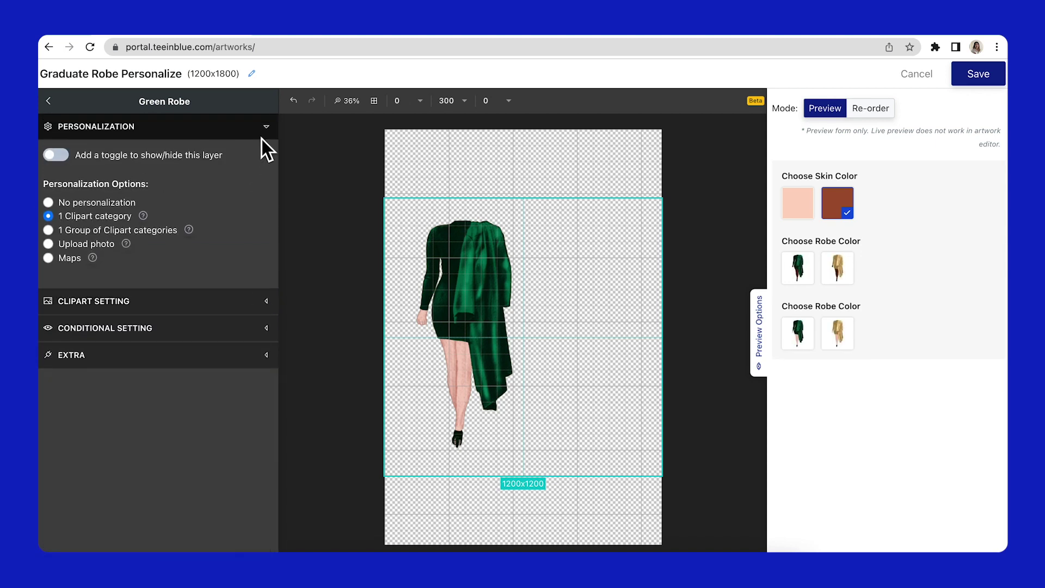
click(262, 131)
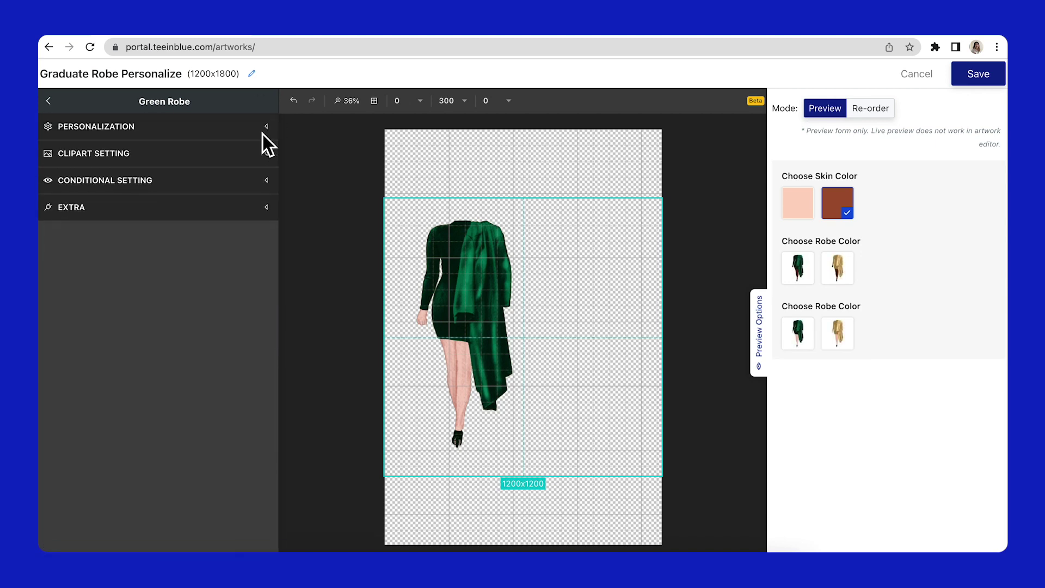
click(269, 184)
Step: Show the Green Robe layer only when Choose Skin Color matches Light
click(197, 251)
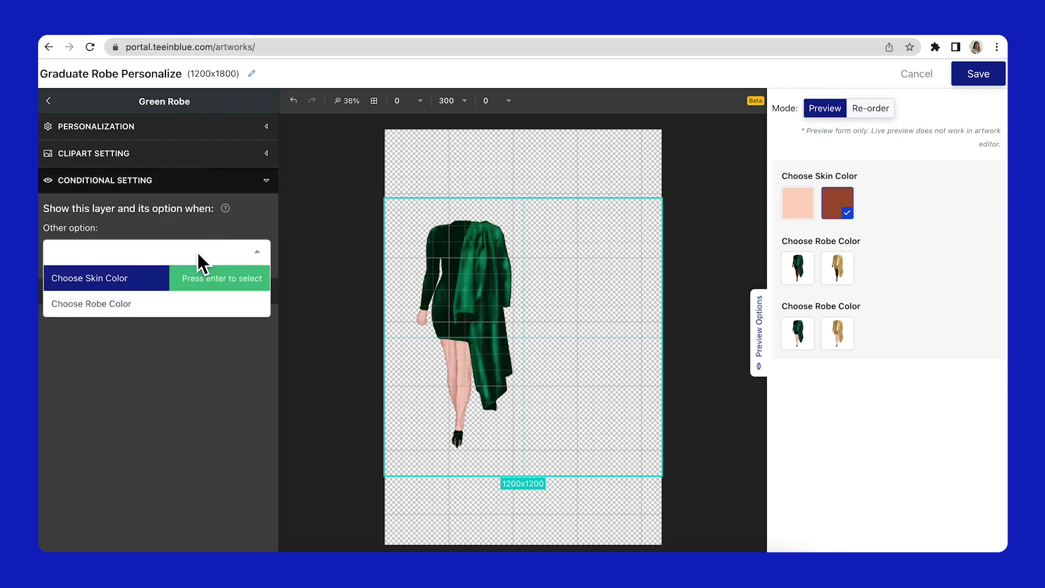
click(112, 279)
click(83, 303)
click(90, 361)
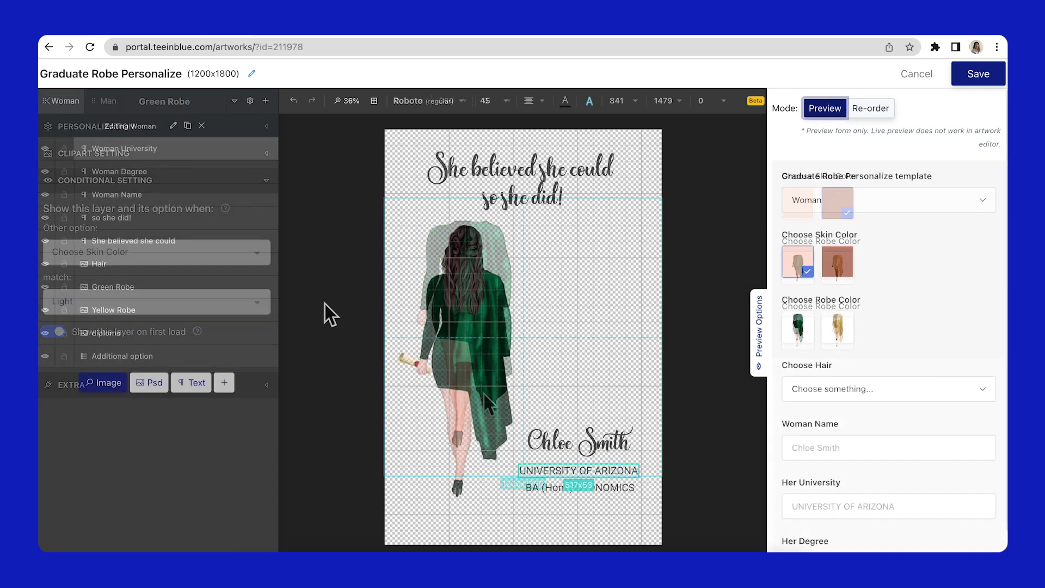
click(620, 452)
scroll(851, 460, down, 1)
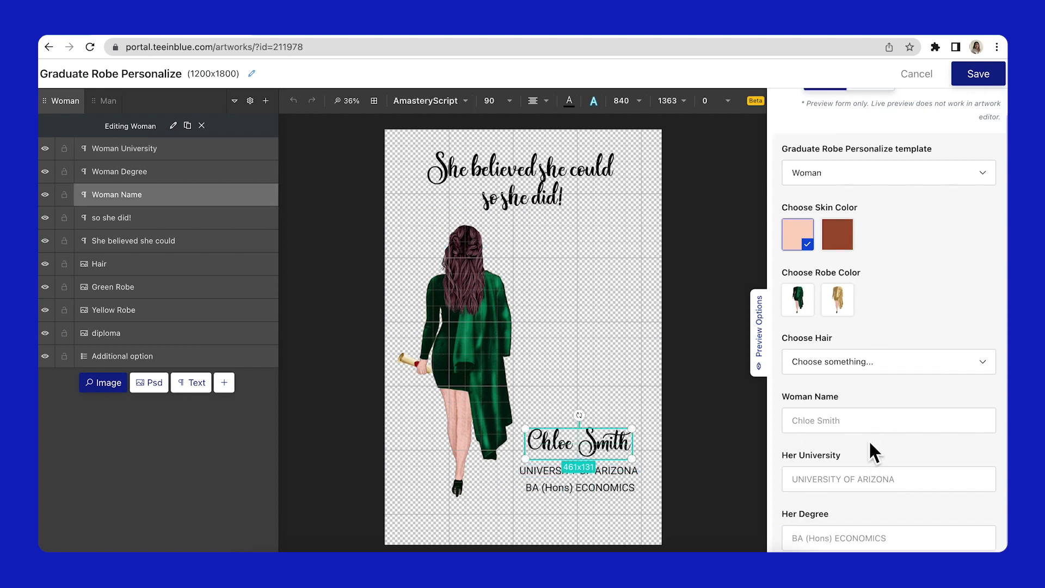
click(655, 473)
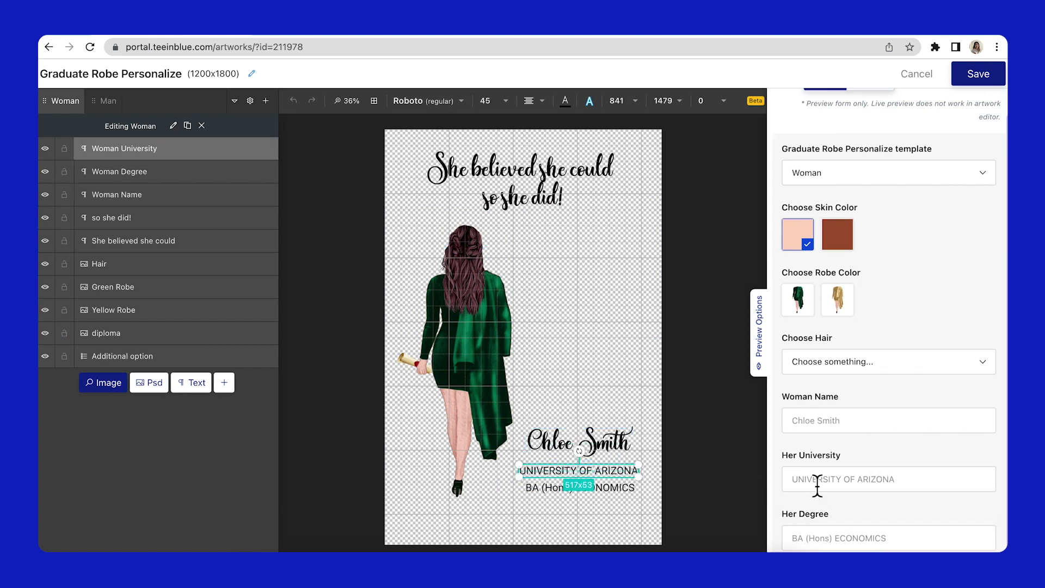
click(660, 499)
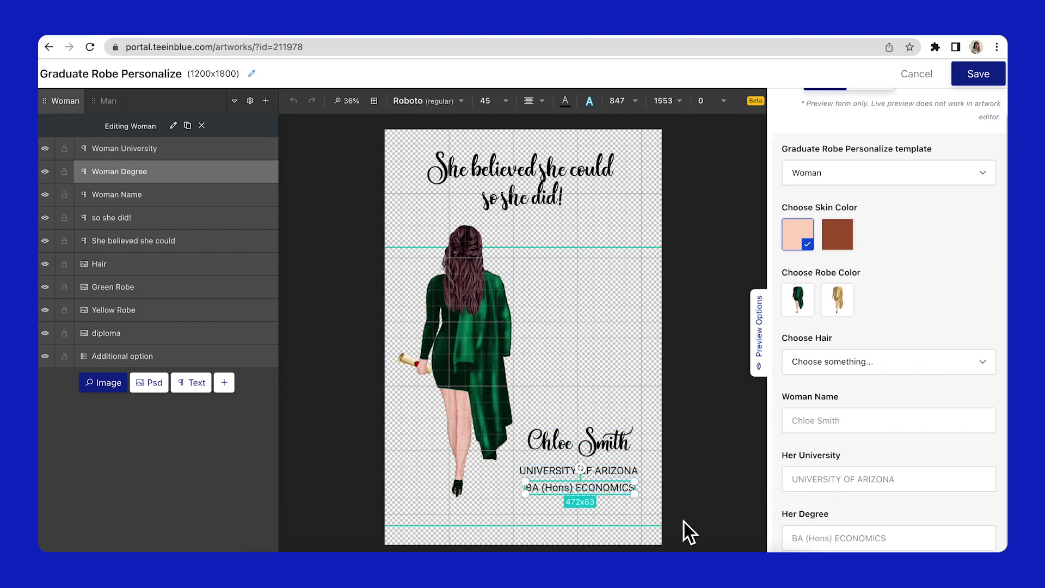
click(469, 257)
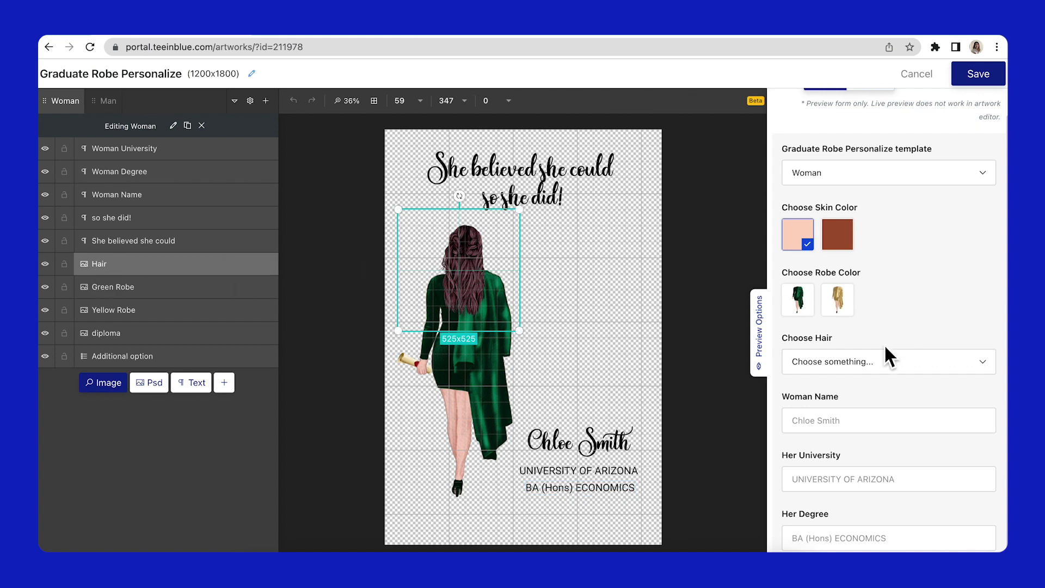
click(874, 362)
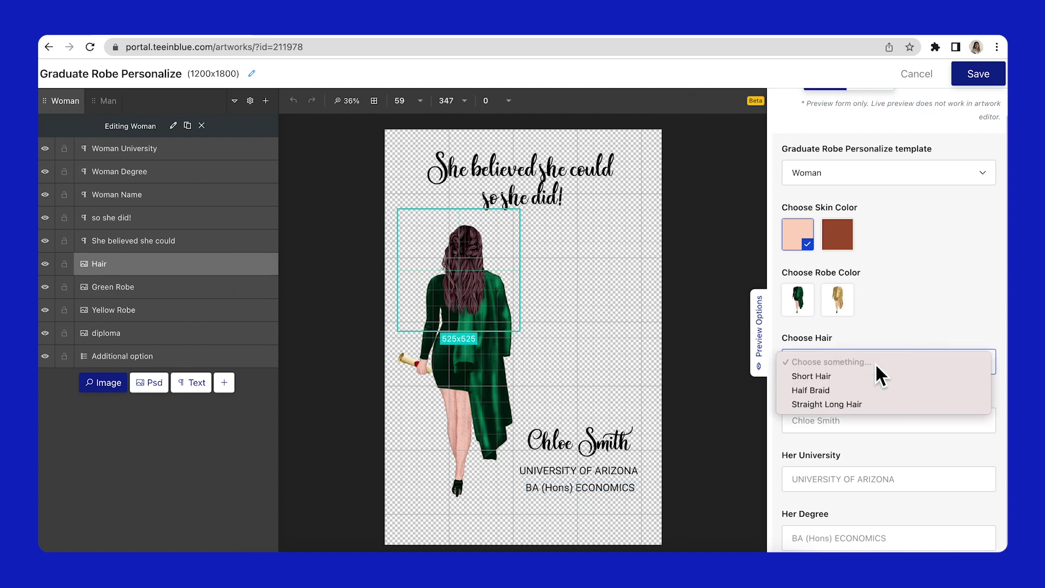
click(875, 404)
scroll(898, 397, down, 1)
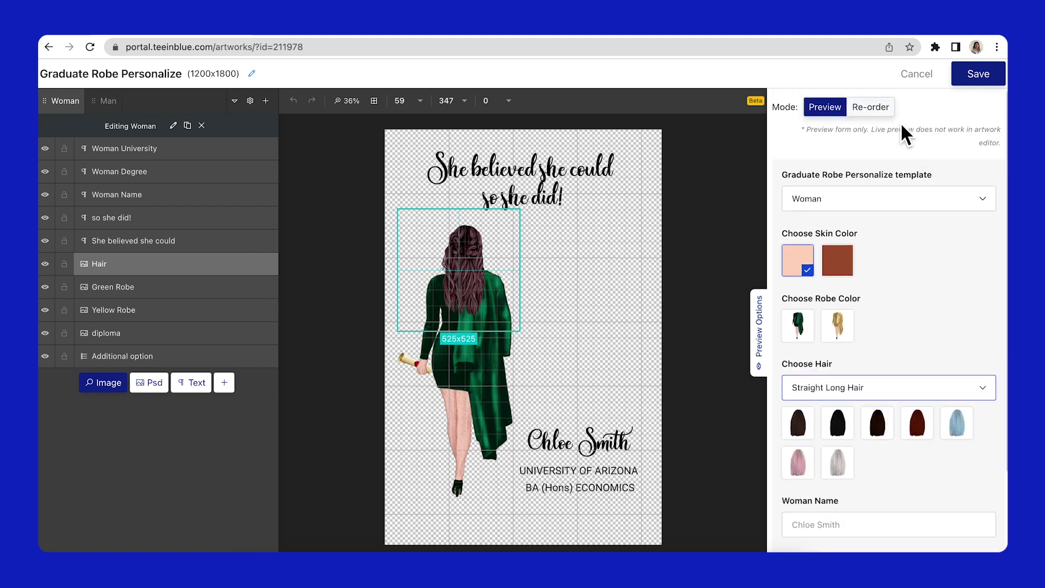
click(870, 108)
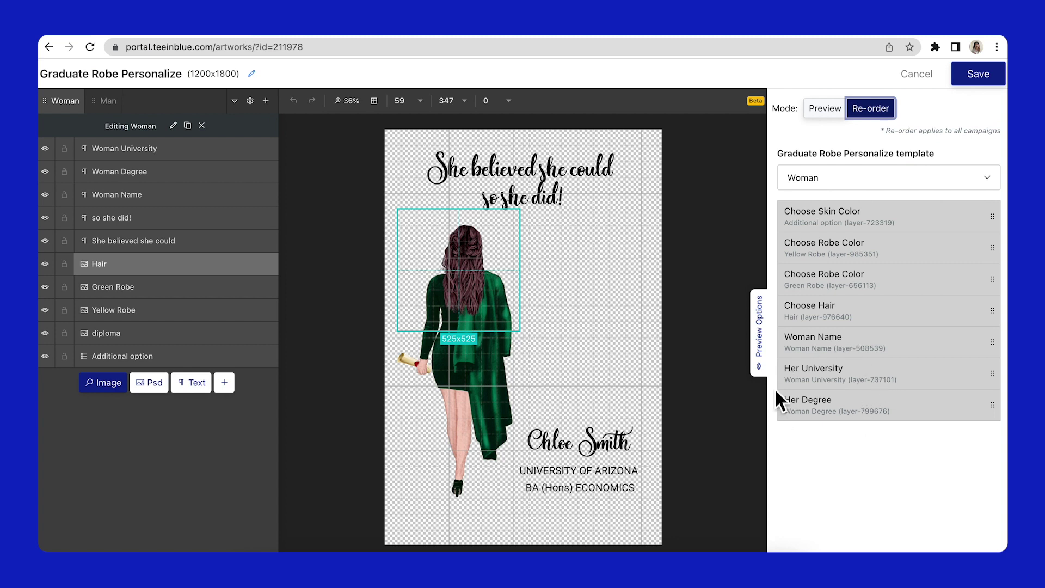
drag(965, 374, 963, 415)
drag(929, 376, 929, 428)
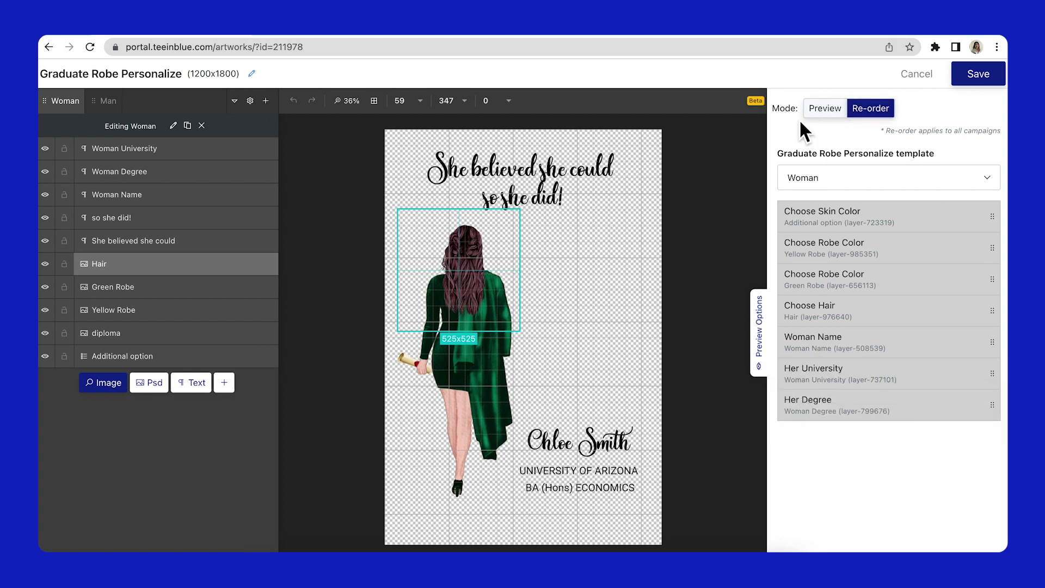
click(825, 108)
scroll(927, 416, down, 1)
scroll(926, 417, up, 1)
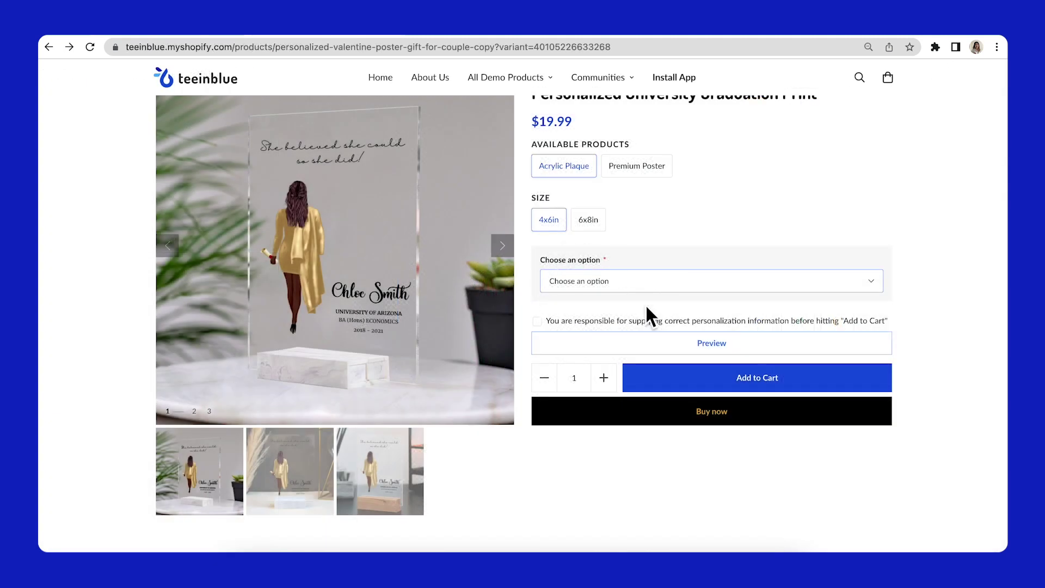
Step: Try the demo product's Choose an option dropdown with Woman, then Man
click(813, 283)
click(725, 302)
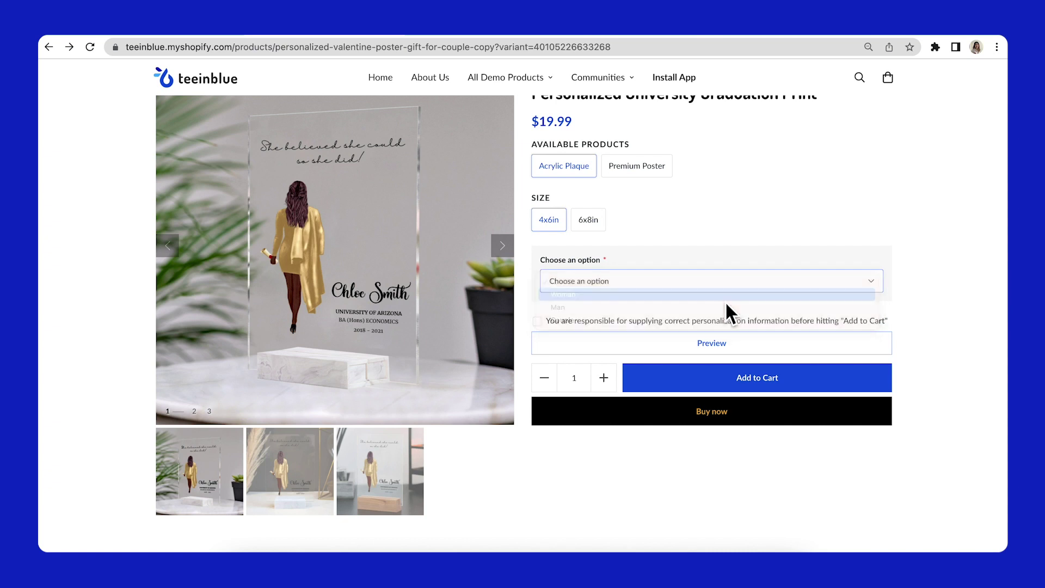
click(720, 267)
click(702, 286)
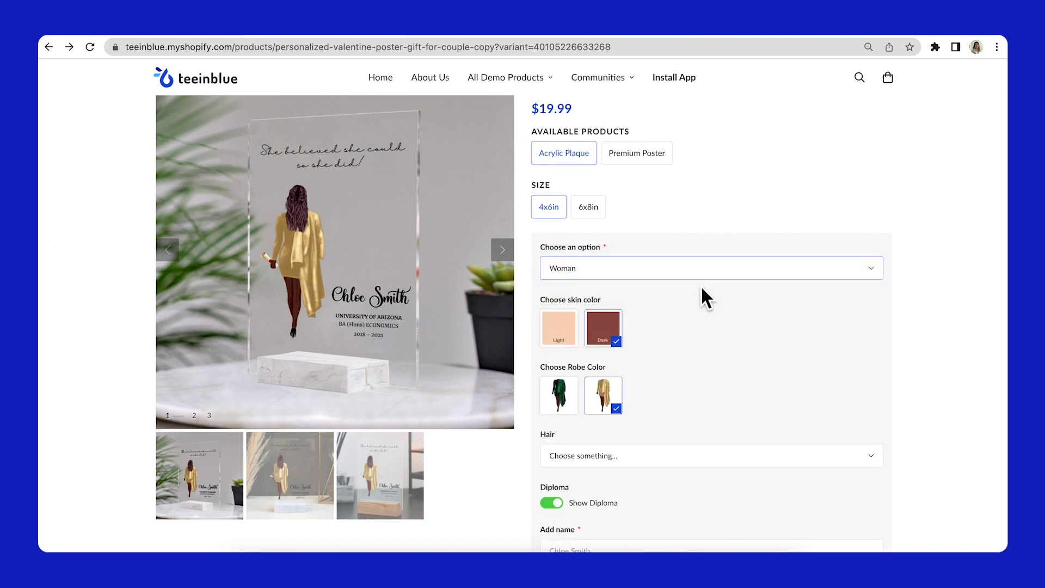
scroll(701, 285, down, 2)
scroll(701, 286, up, 3)
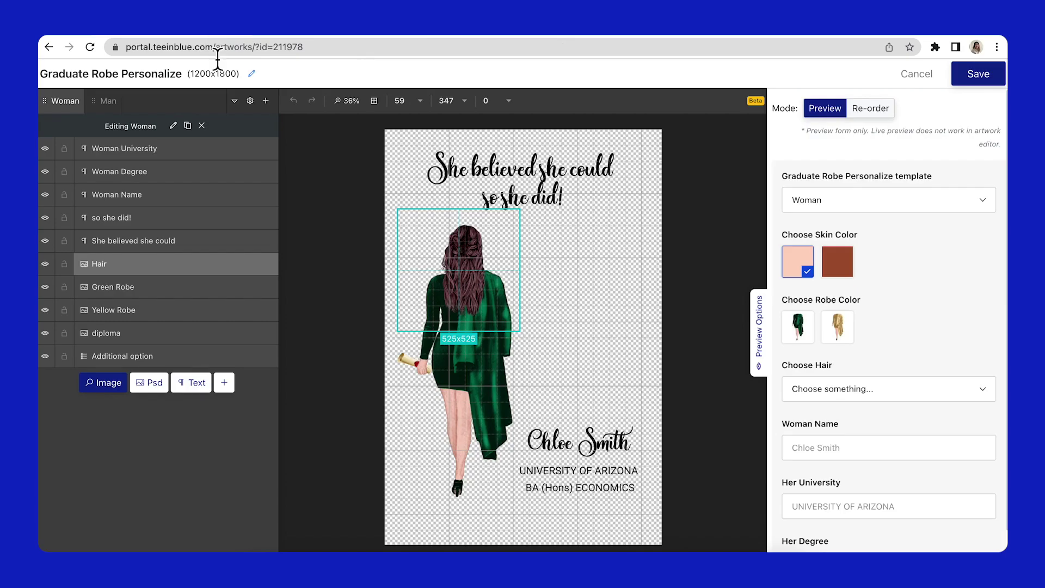
Step: Label the Man template's options 'Choose an option' and save the Graduate Robe Personalize artwork
click(109, 103)
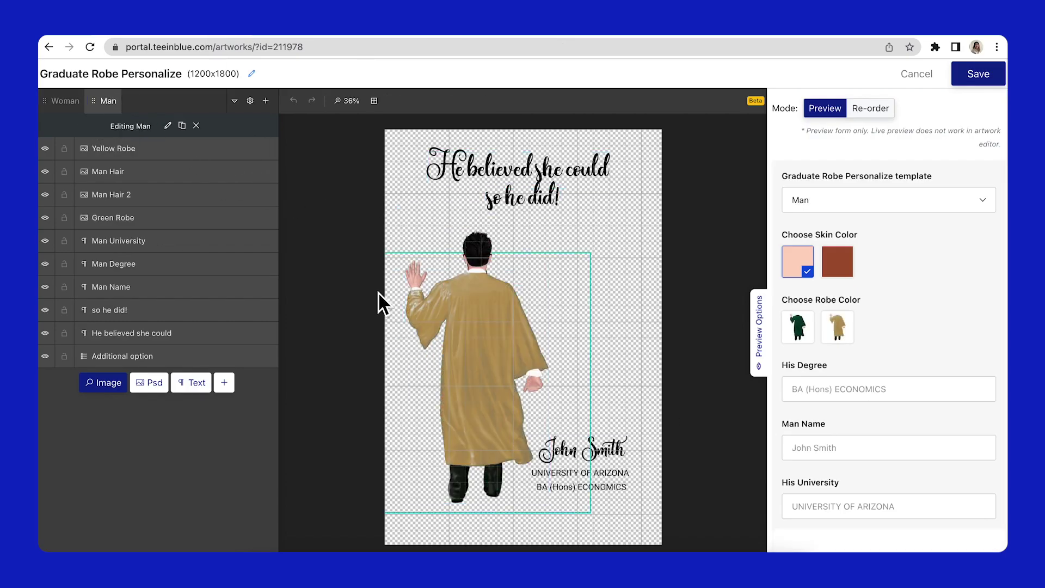
click(251, 102)
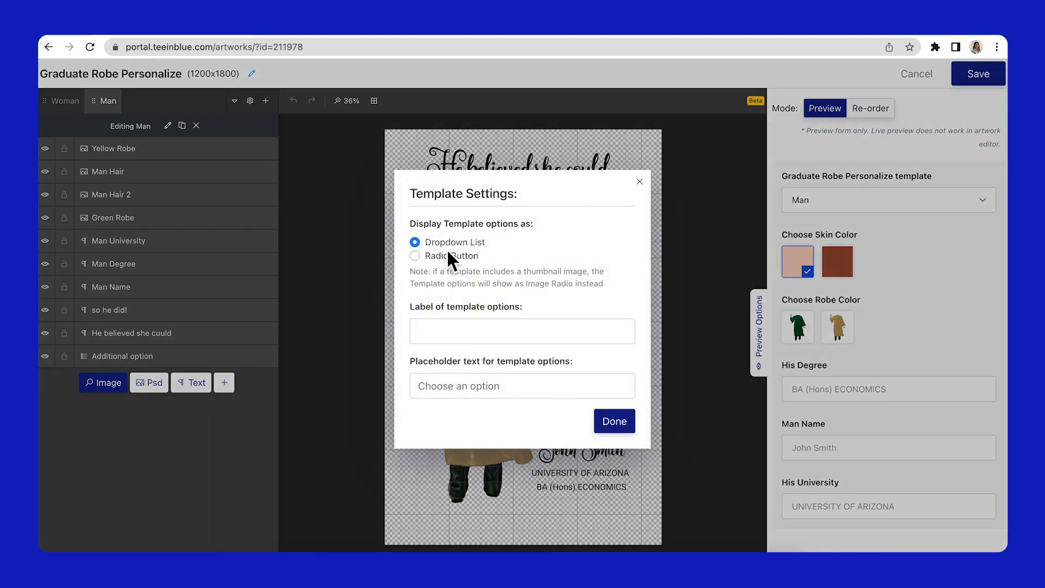
click(512, 341)
text(Choose an option)
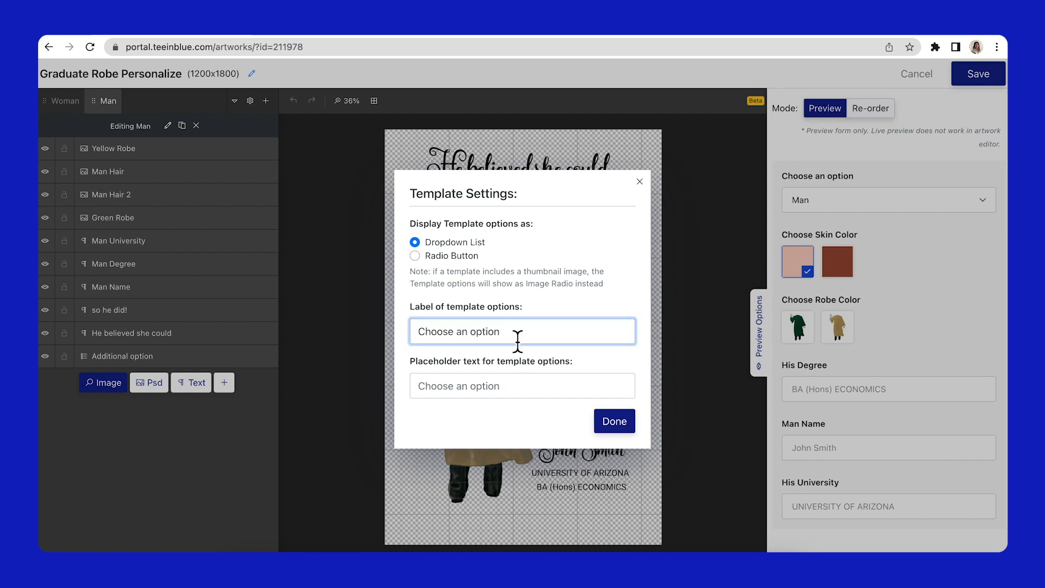
click(615, 419)
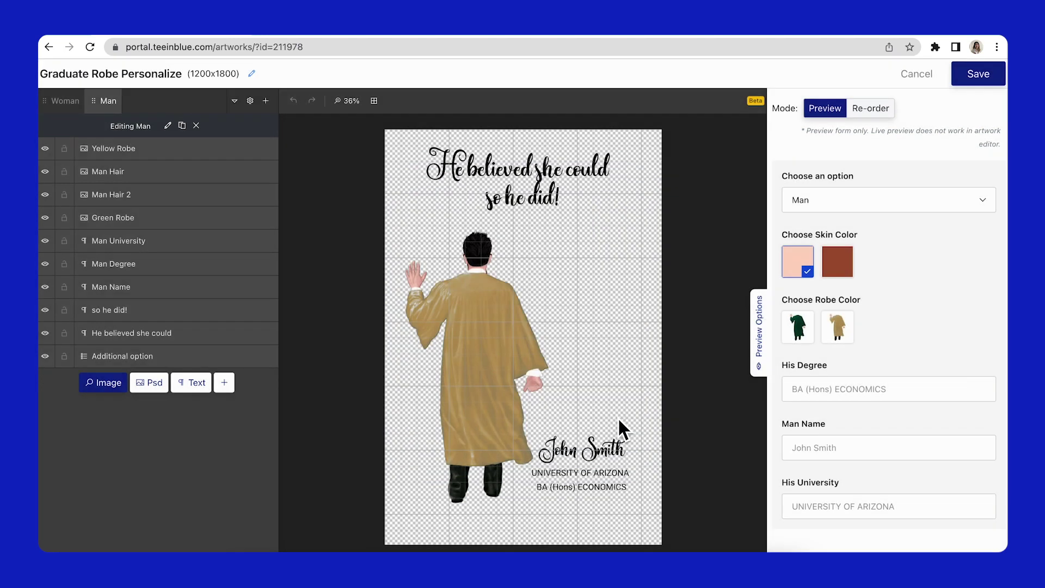
click(976, 81)
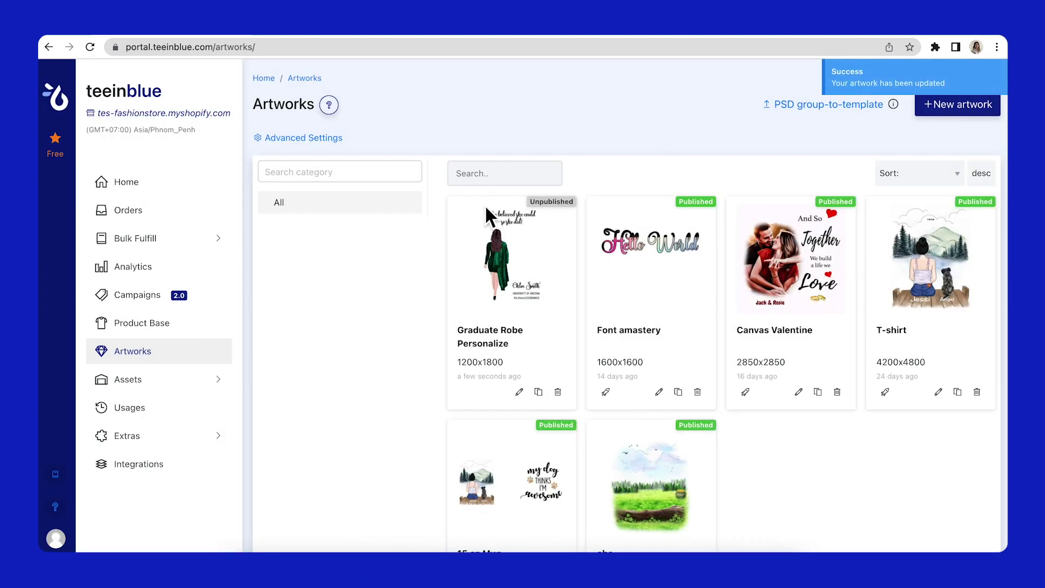
Step: Turn off 'Auto show options of the first template' in Extras > Product page settings
click(196, 438)
scroll(198, 438, down, 2)
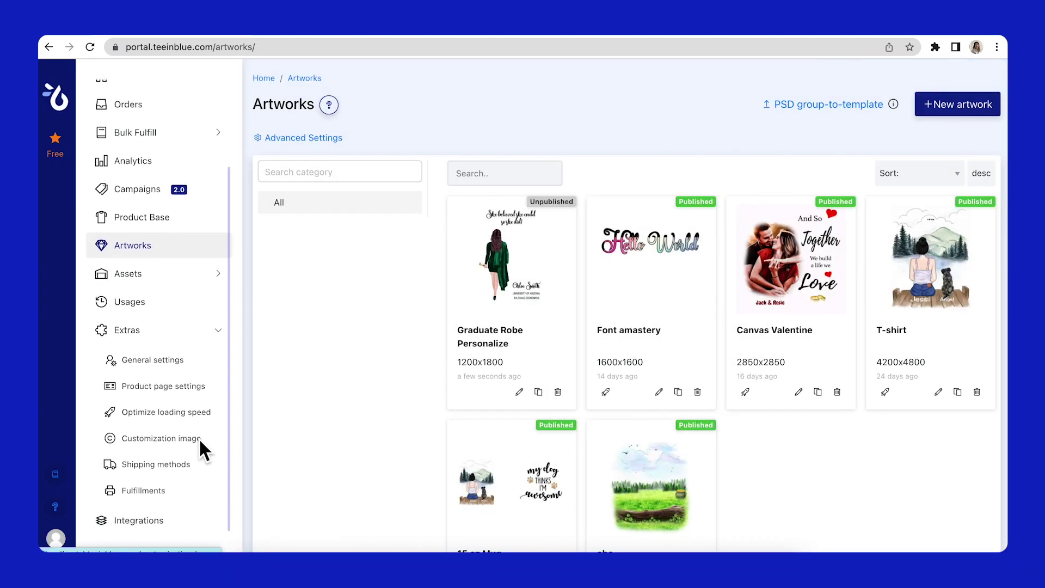
click(197, 390)
scroll(392, 381, down, 3)
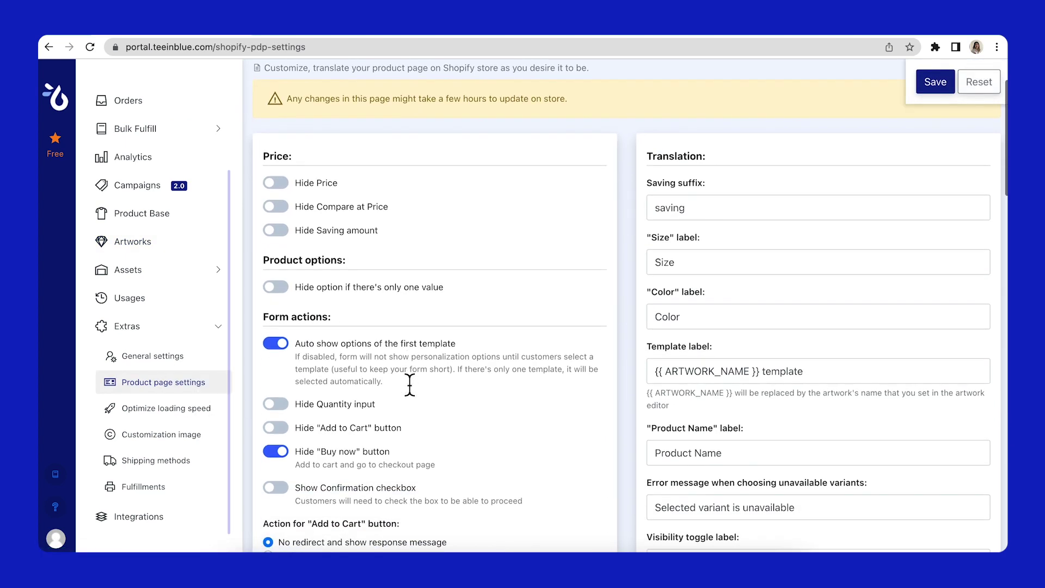
click(278, 287)
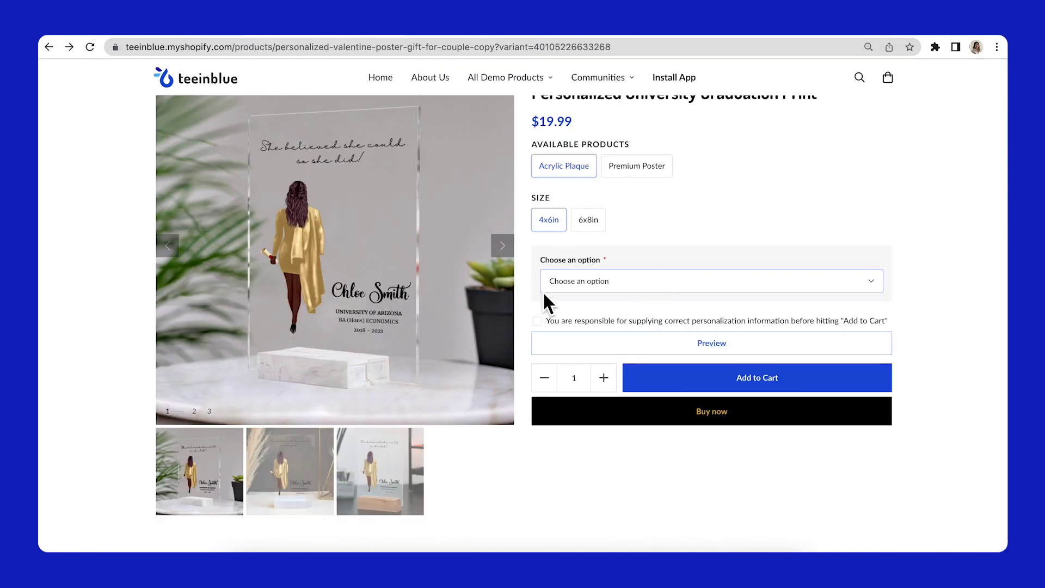
Step: Select Woman, then Man, in the storefront's Choose an option field to reveal their fields
click(814, 287)
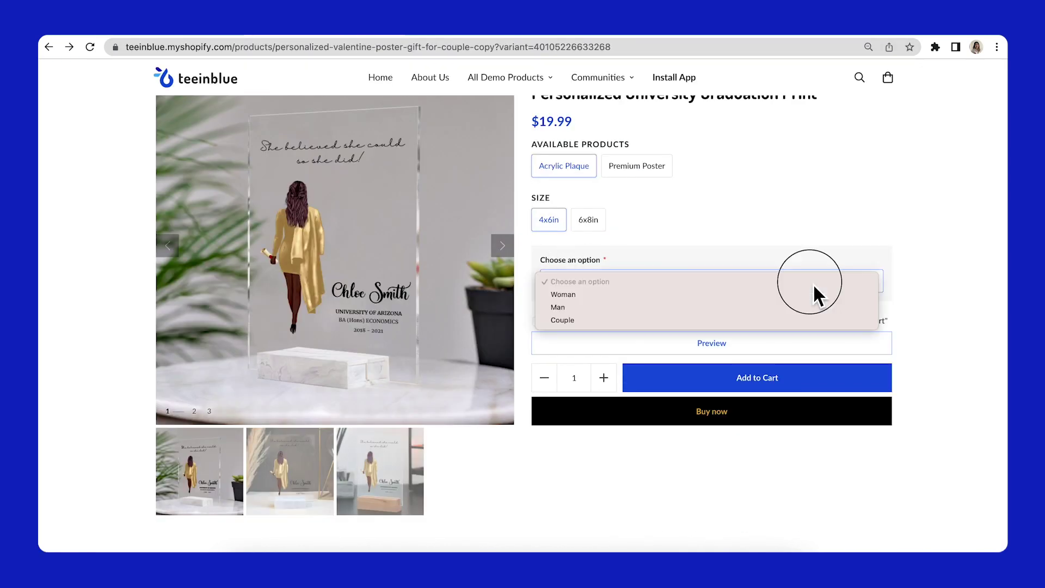
click(725, 301)
click(724, 277)
click(701, 285)
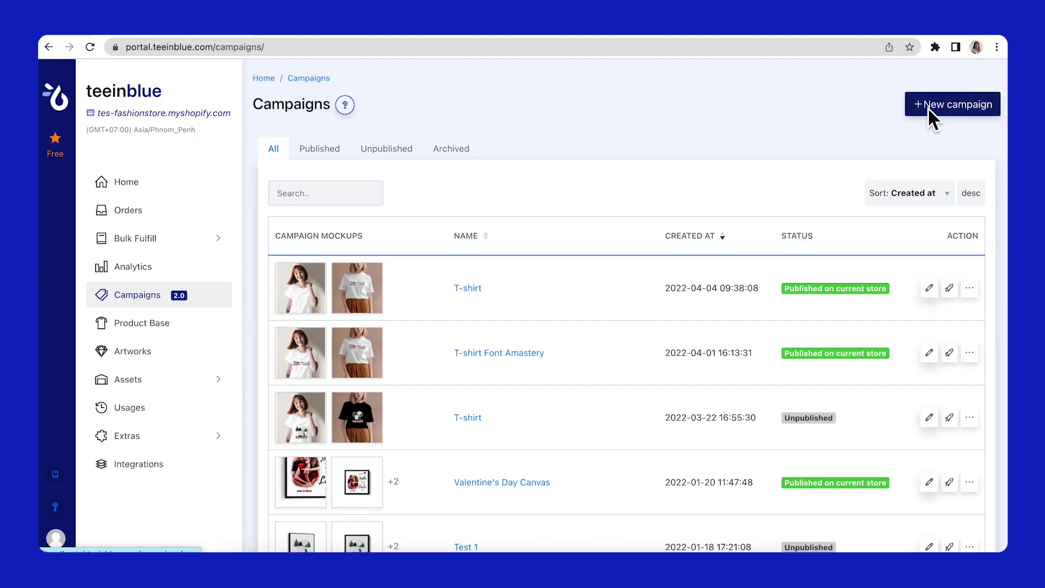
Step: Create a new campaign titled 'Personalize Graduate Print' and open its Available Products picker
click(928, 107)
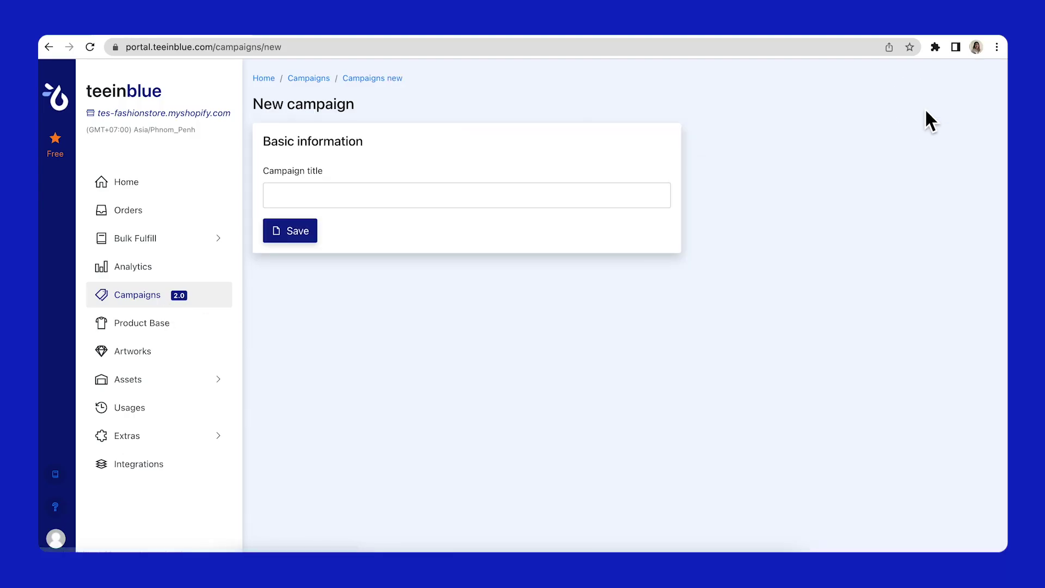
click(487, 199)
text(Person)
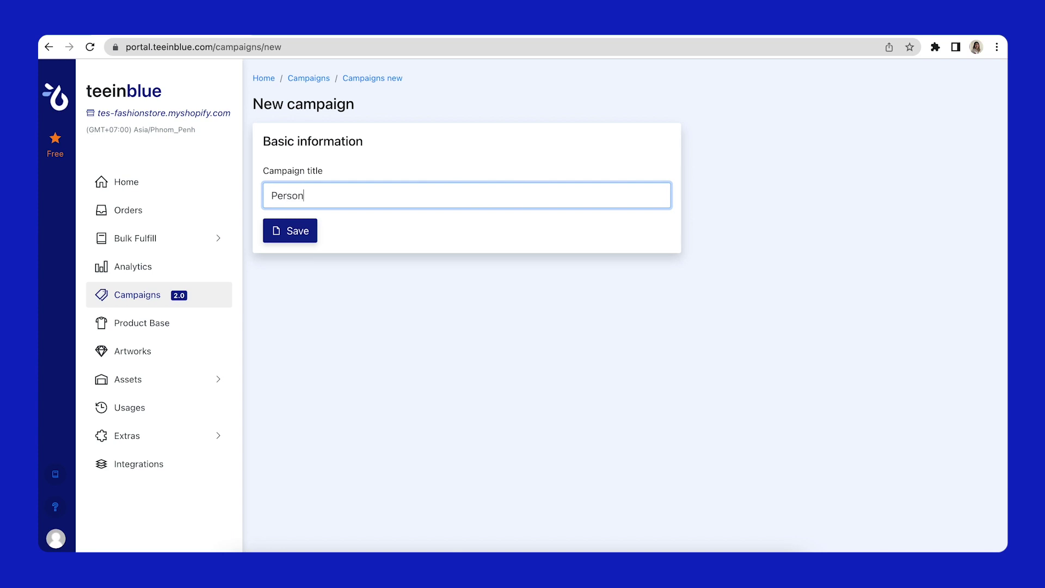
text(alize Graduate Print)
click(299, 239)
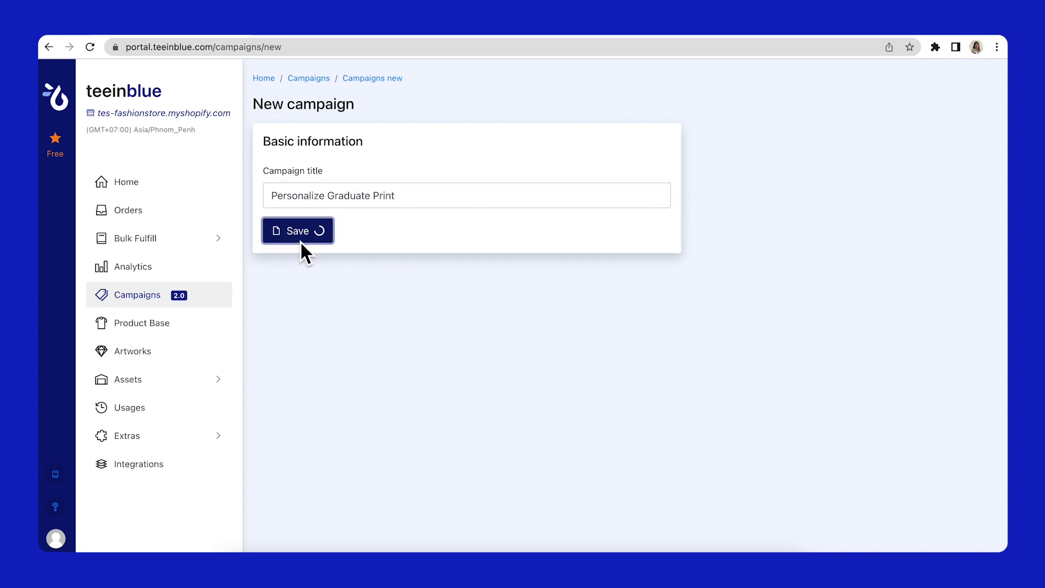
click(283, 175)
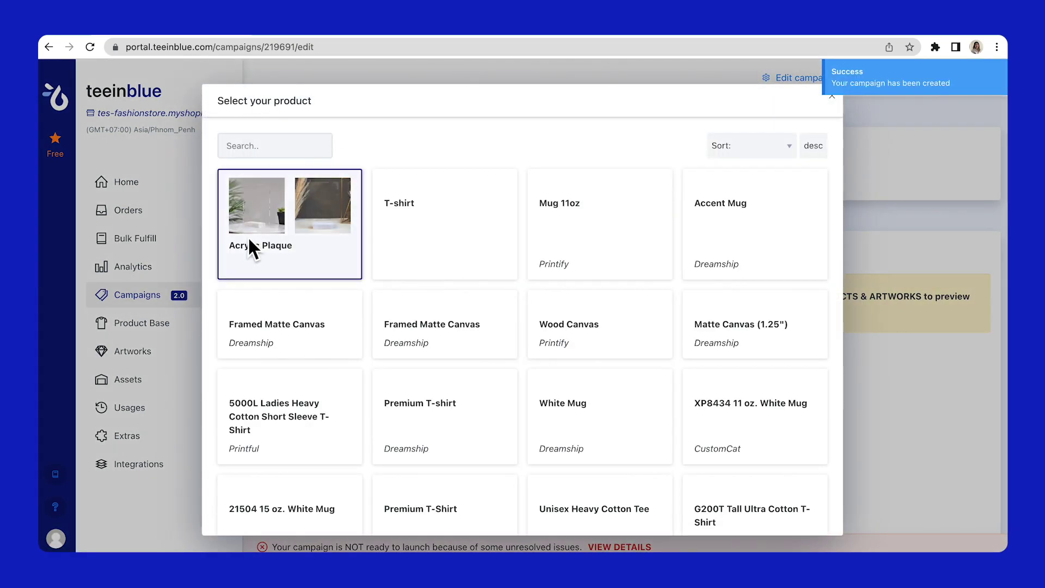
Step: Add Acrylic Plaque and assign Graduate Robe Personalize to its 4x6in and 6x8in print areas
click(311, 256)
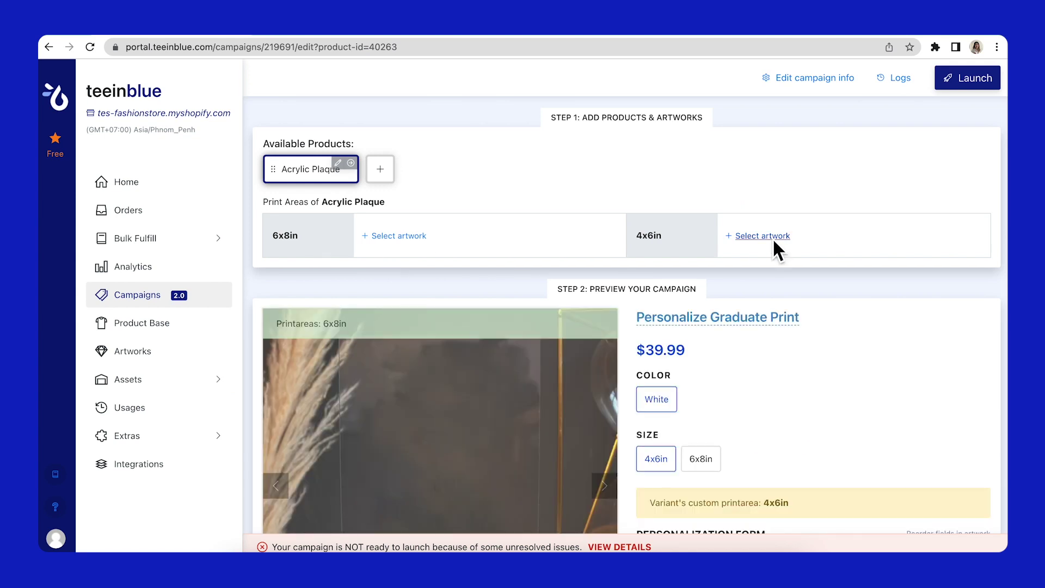
click(773, 240)
click(266, 329)
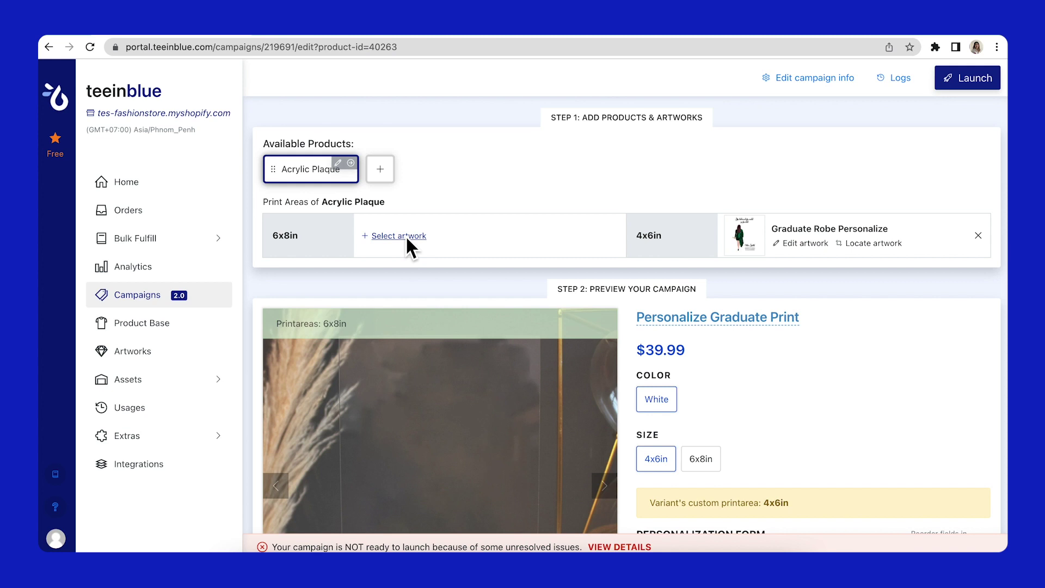
click(407, 235)
click(311, 269)
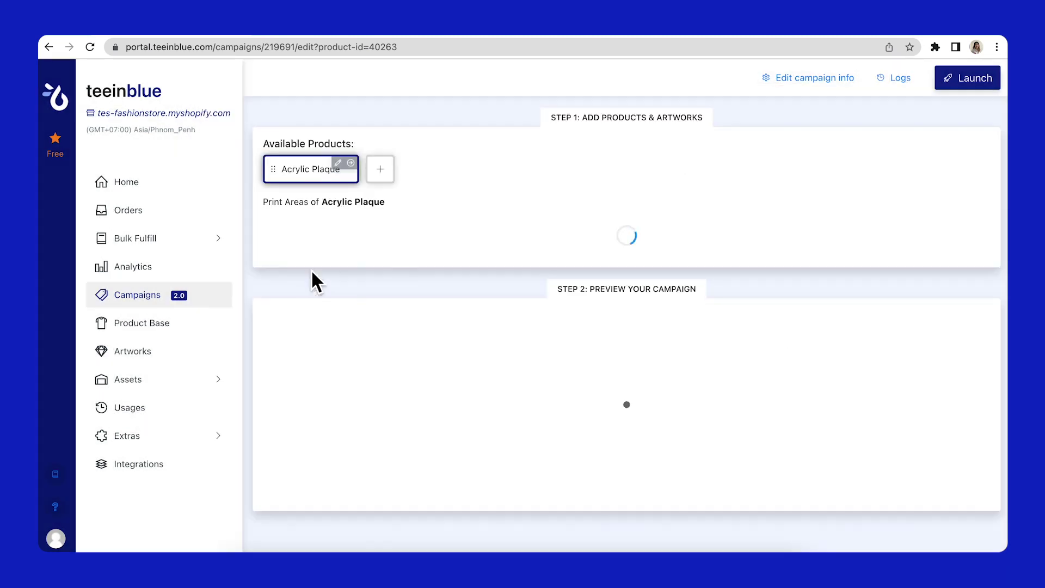
Step: Check the 4x6in plaque mockup preview and start launching the campaign
scroll(498, 410, down, 5)
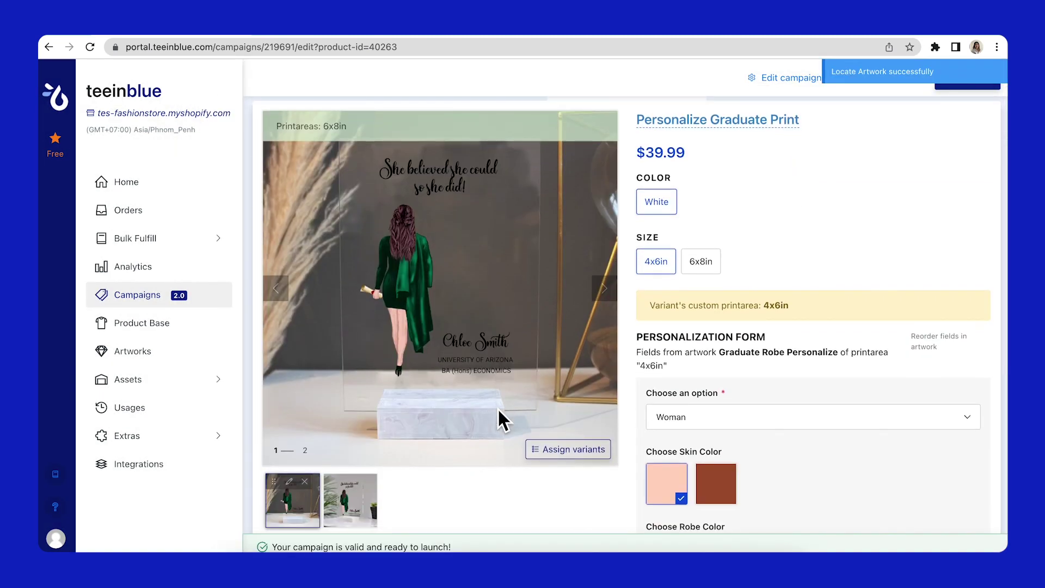
scroll(497, 407, up, 1)
click(352, 519)
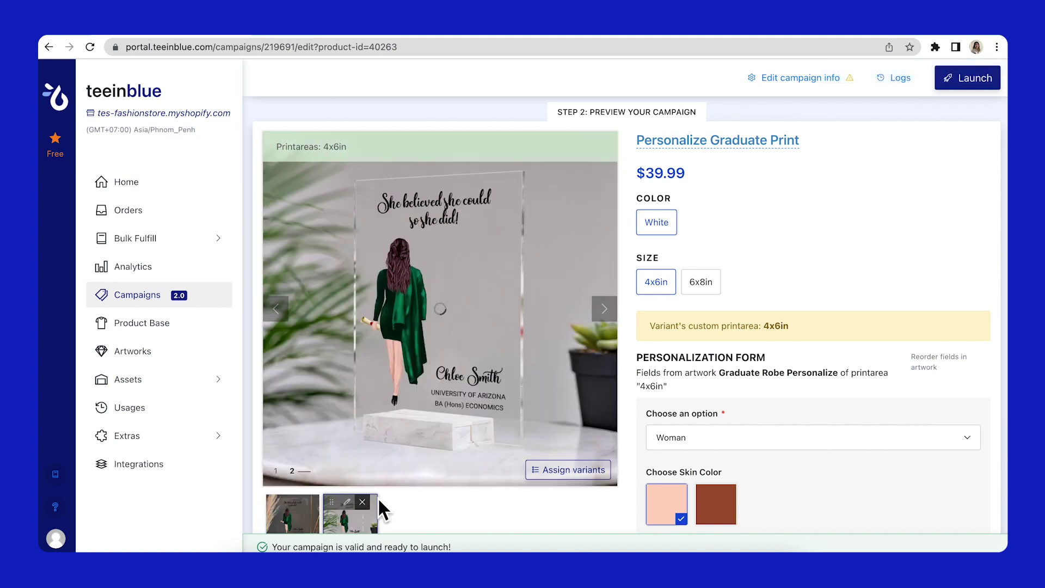
scroll(417, 456, down, 3)
scroll(417, 456, up, 2)
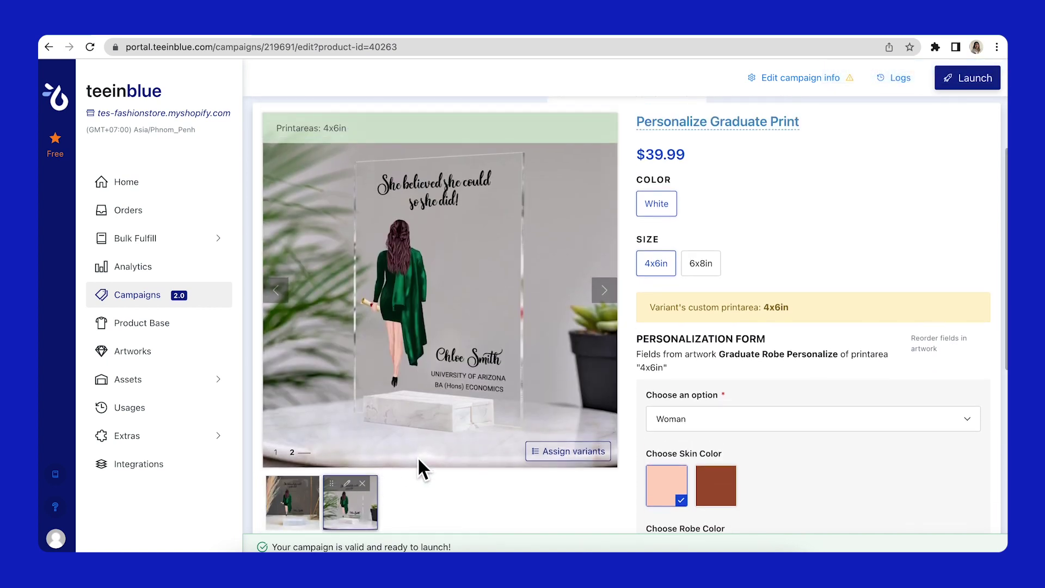
scroll(419, 460, down, 4)
scroll(419, 469, up, 6)
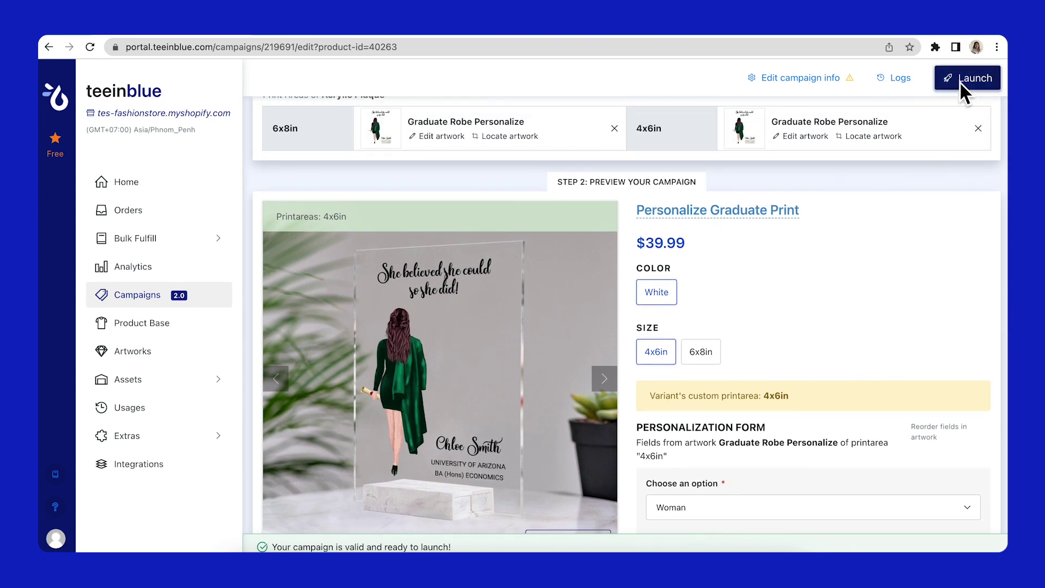
click(959, 82)
Step: Launch the campaign to TES Store and open its live product page
click(757, 308)
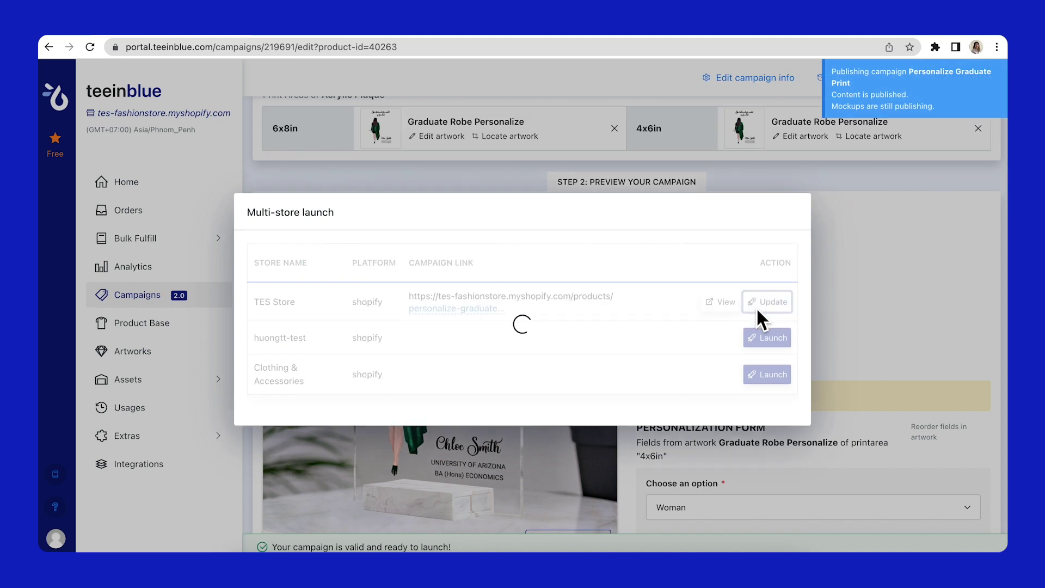
click(720, 302)
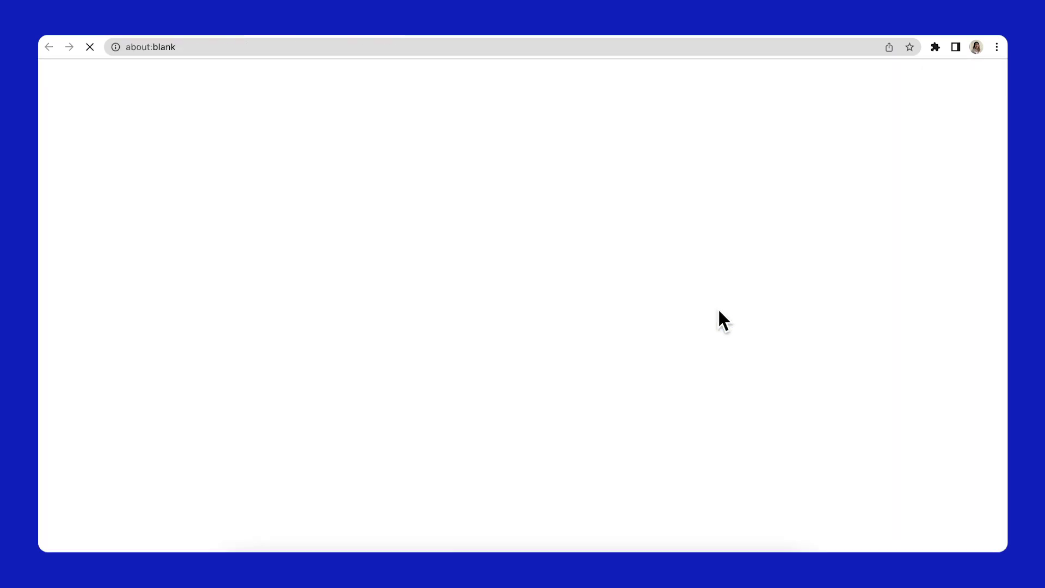